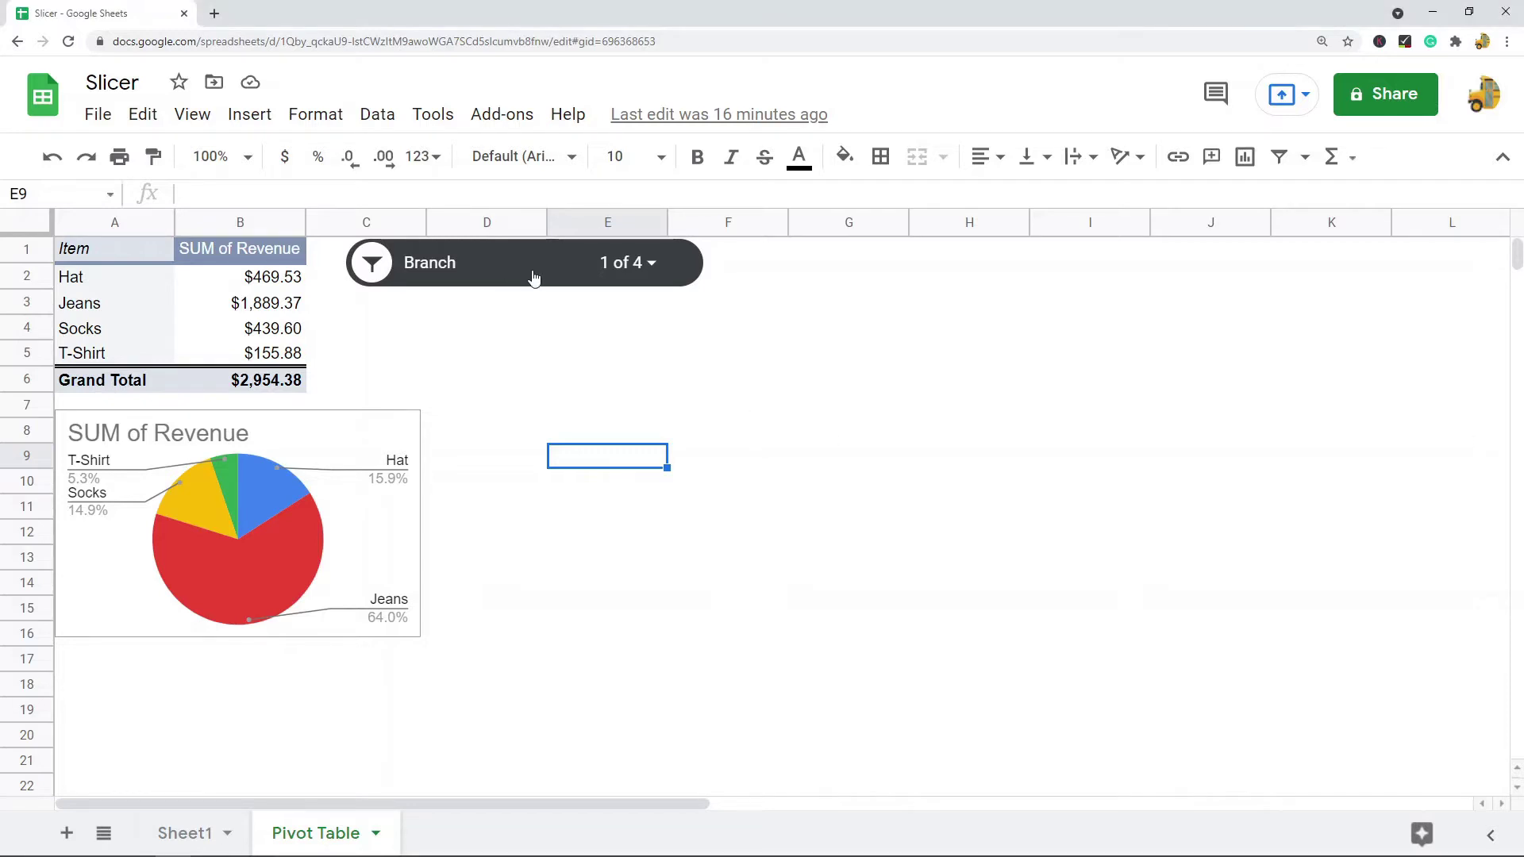
Nudge the Branch slicer slightly right and try toggling East and North in its value list.
left_click(396, 265)
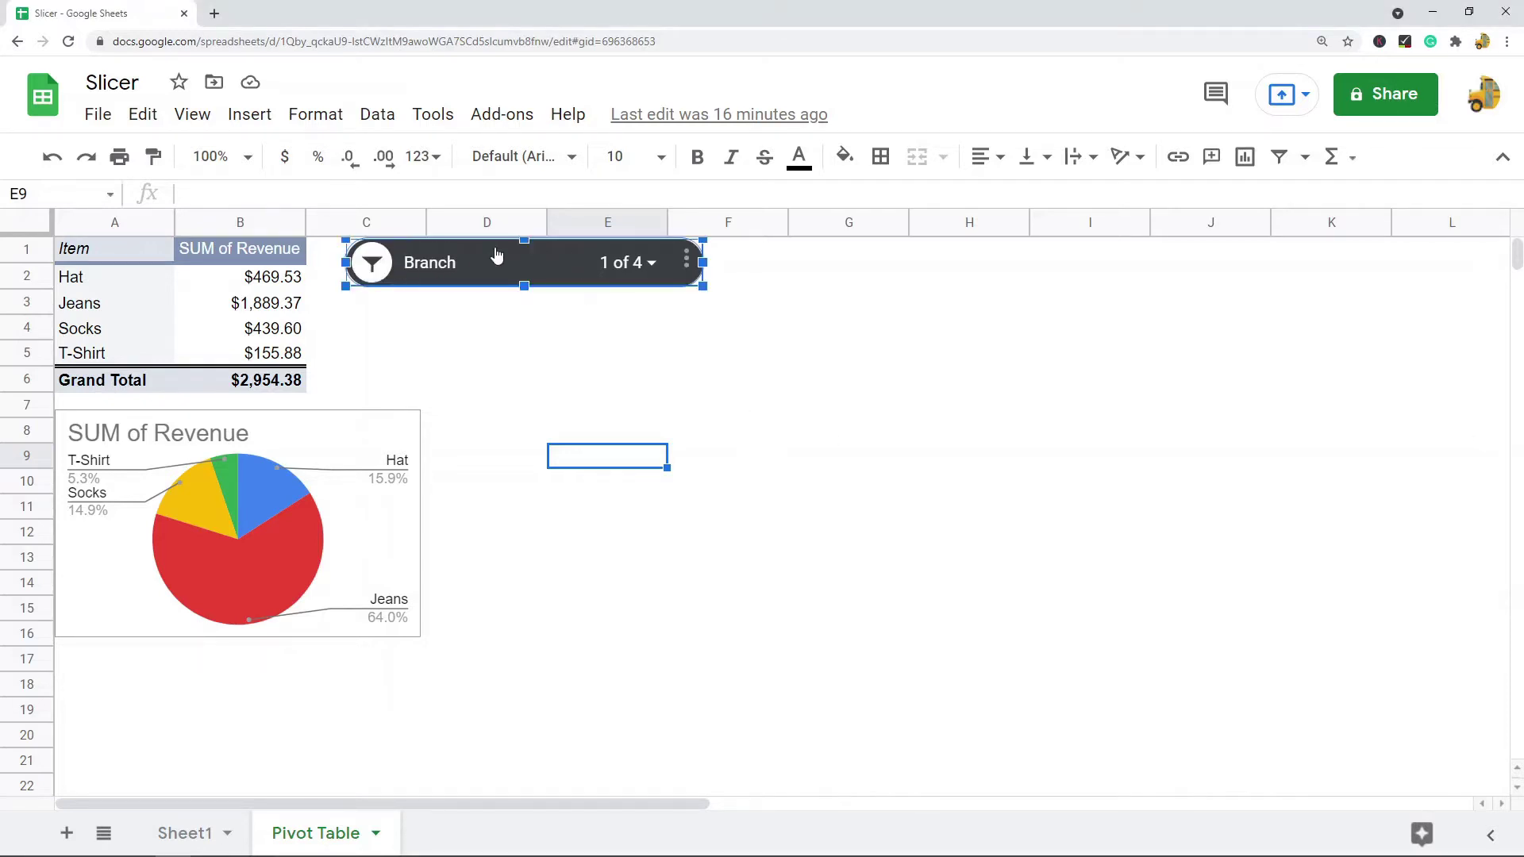
mouse_move(499, 266)
left_mouse_down()
mouse_move(628, 334)
mouse_move(603, 347)
mouse_move(595, 289)
mouse_move(476, 264)
mouse_move(514, 264)
mouse_move(337, 372)
mouse_move(542, 340)
mouse_move(446, 292)
mouse_move(619, 511)
mouse_move(475, 274)
mouse_move(513, 268)
left_mouse_up()
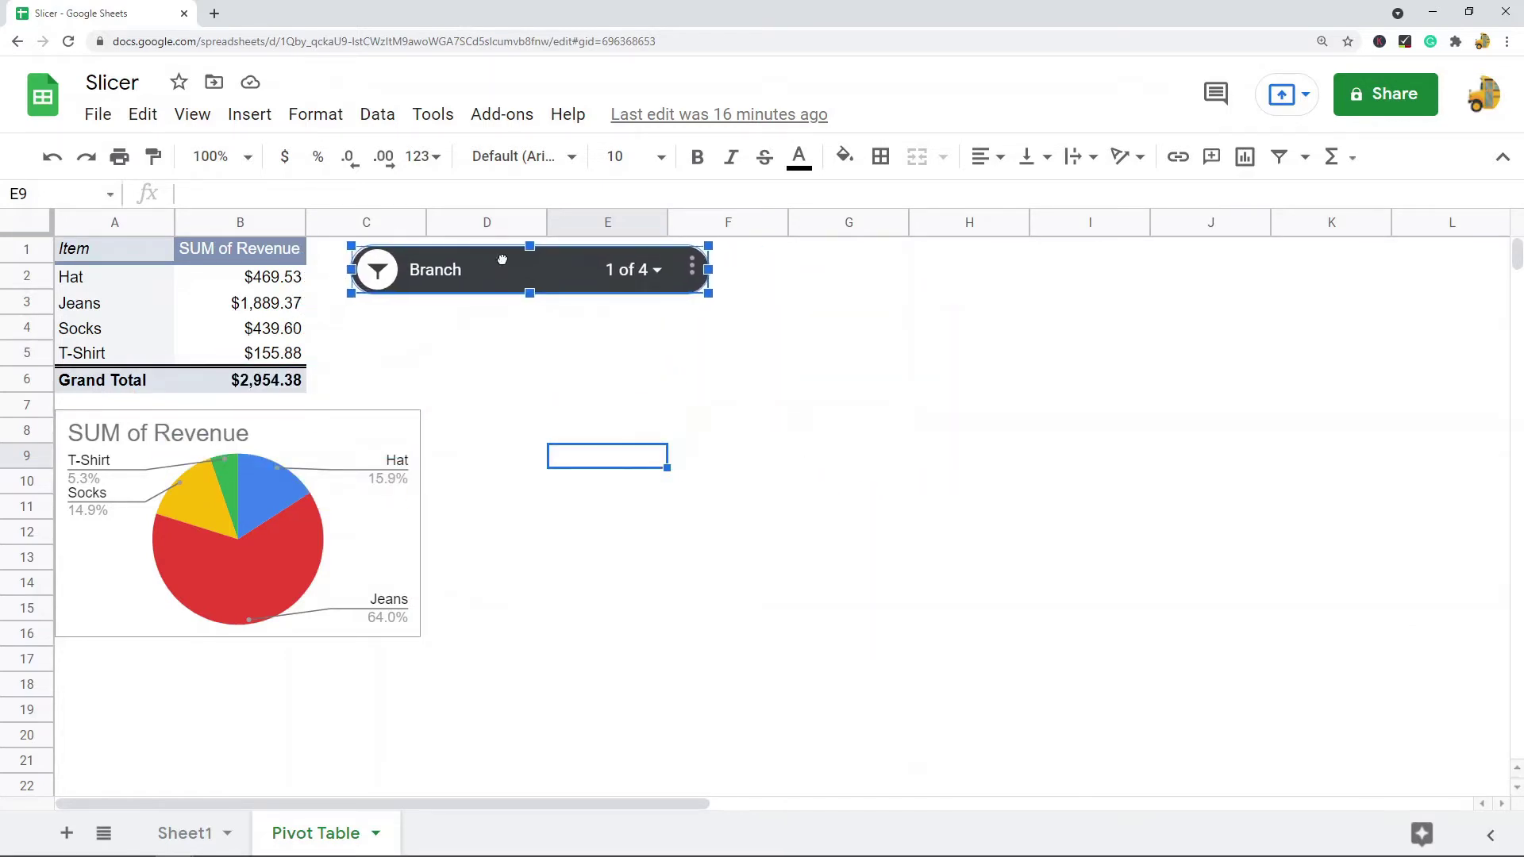
left_click(656, 273)
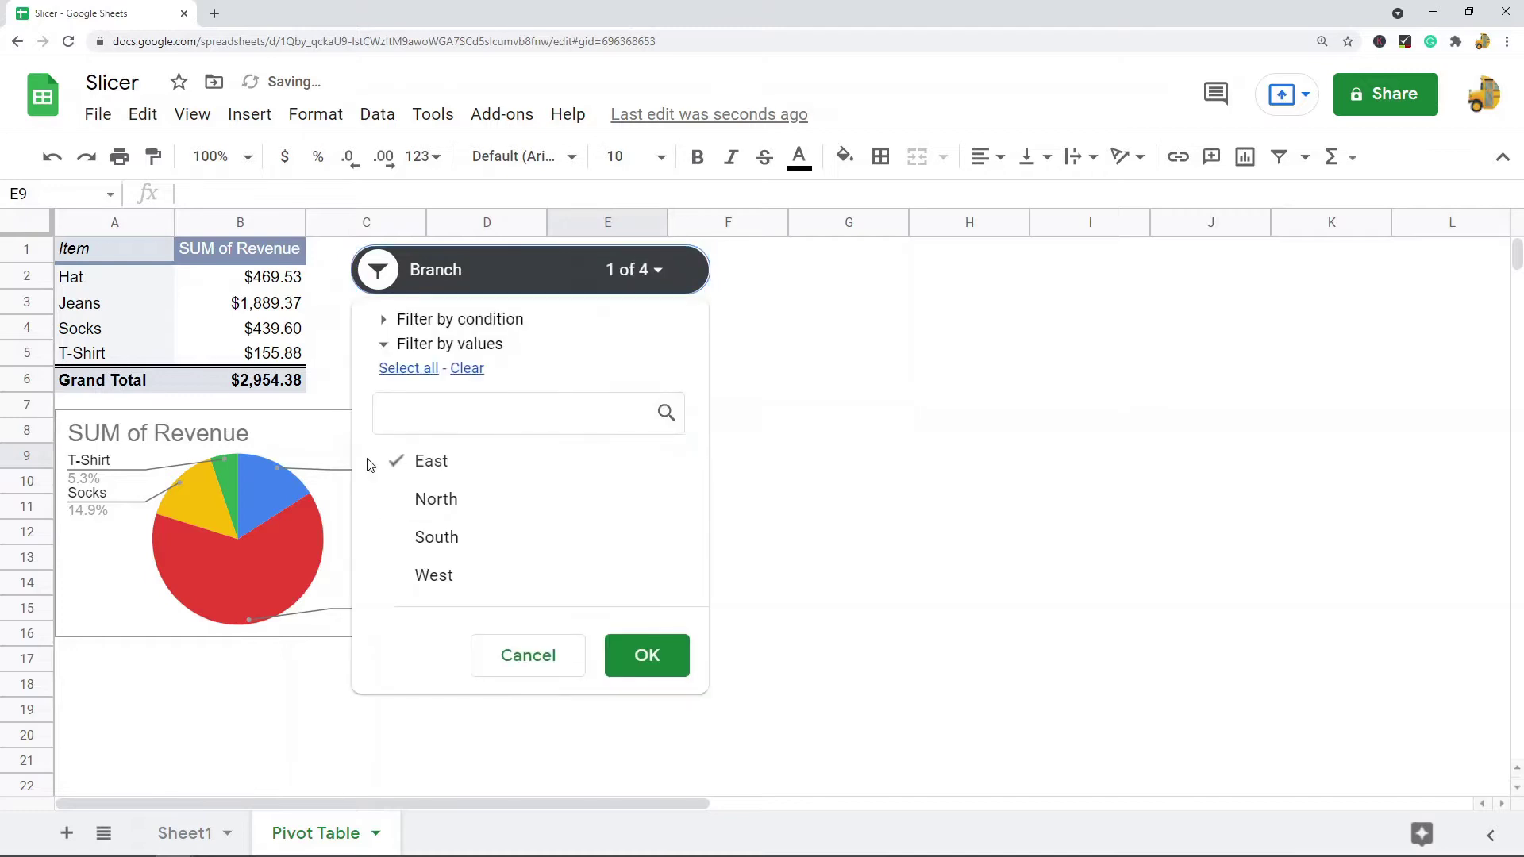
left_click(402, 501)
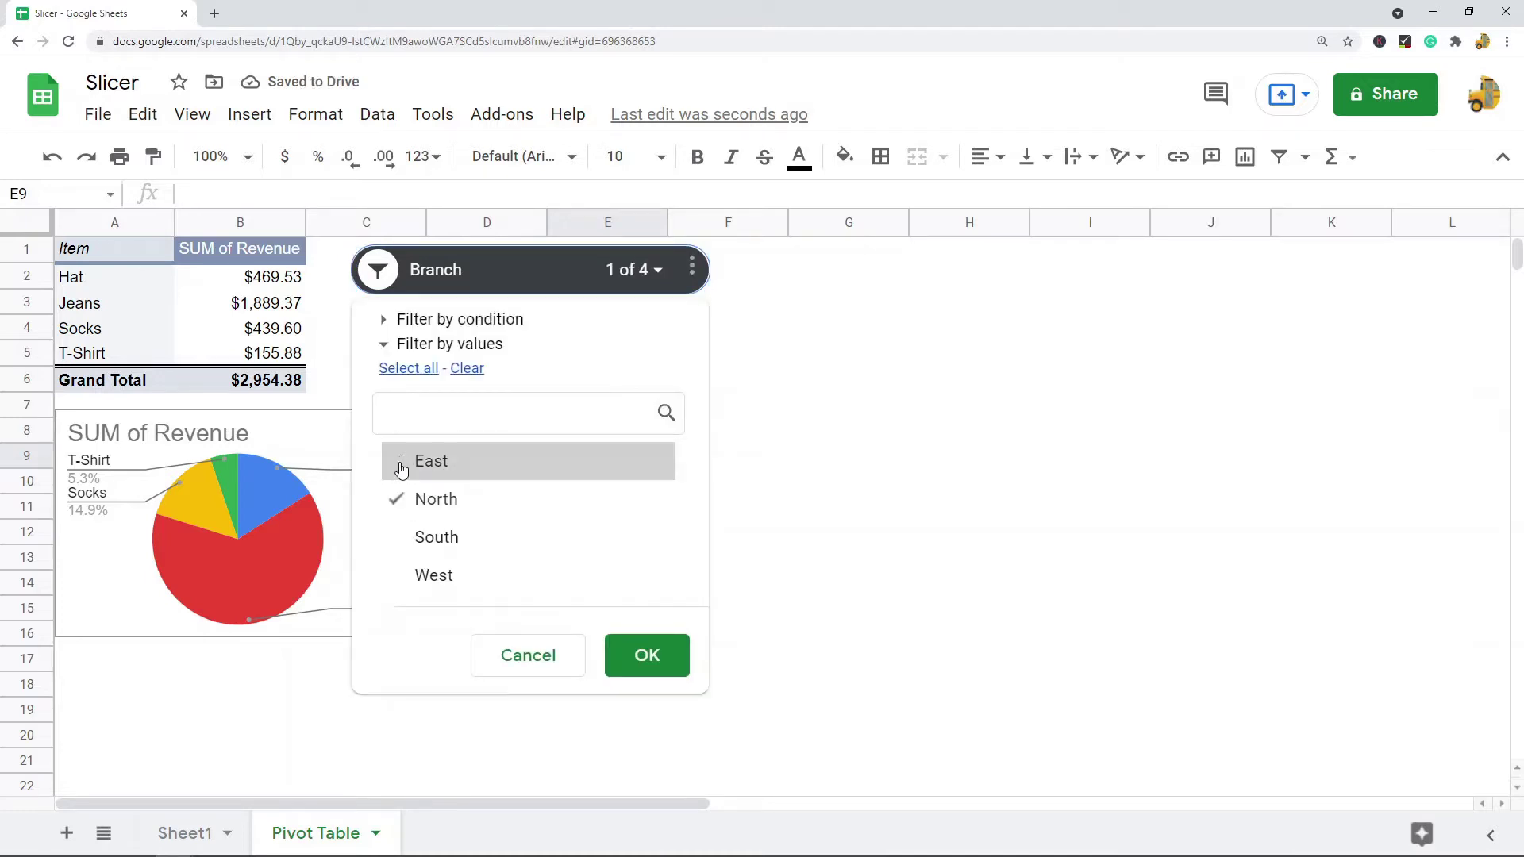
left_click(399, 464)
left_click(605, 272)
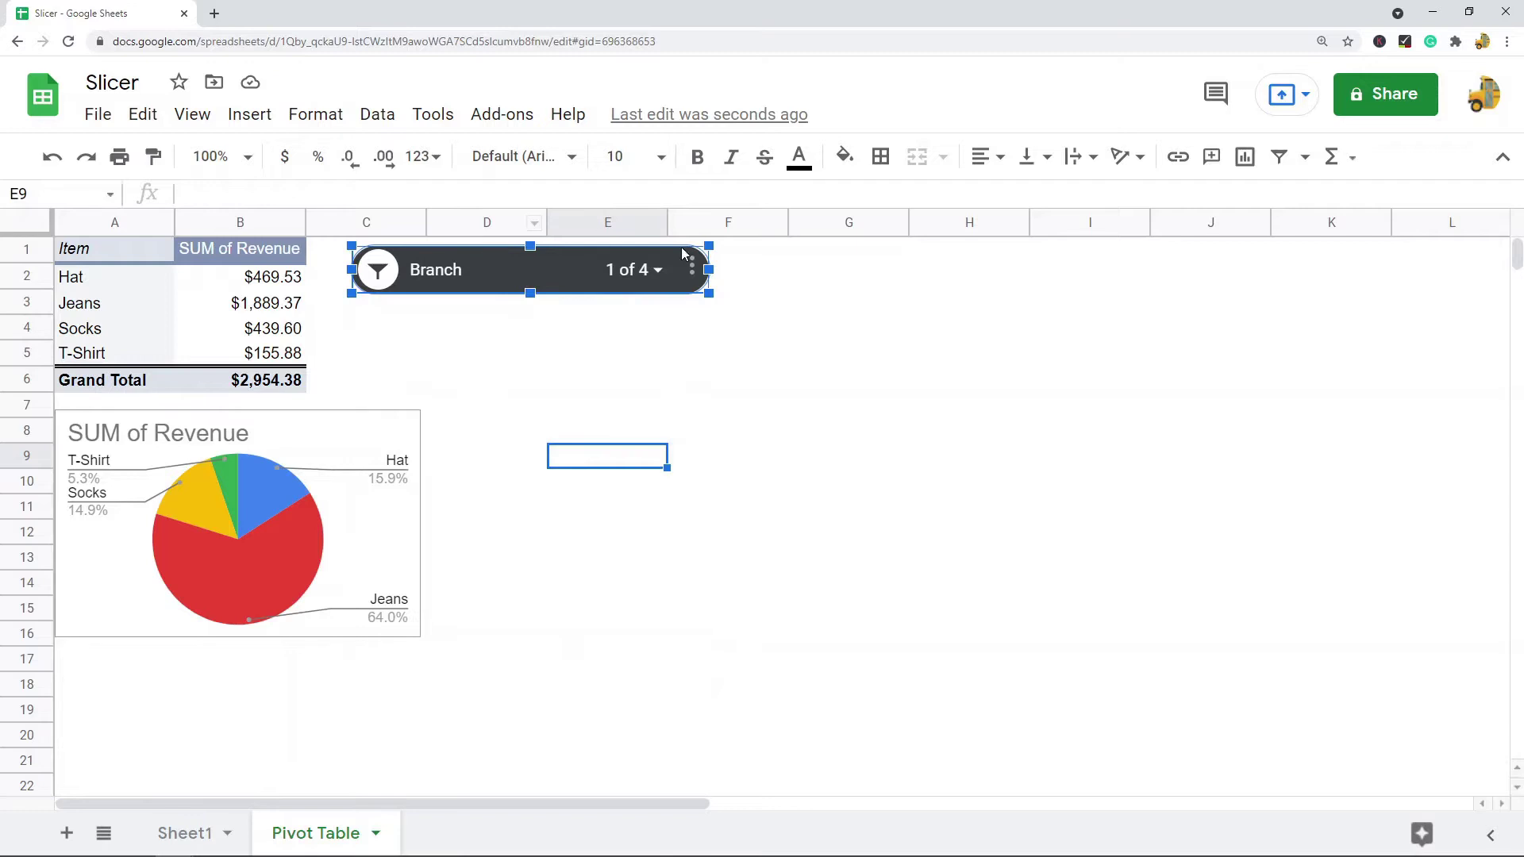
Filter the slicer to North only ($3,542.97 total), then switch to the Sheet1 source data.
left_click(655, 270)
left_click(392, 465)
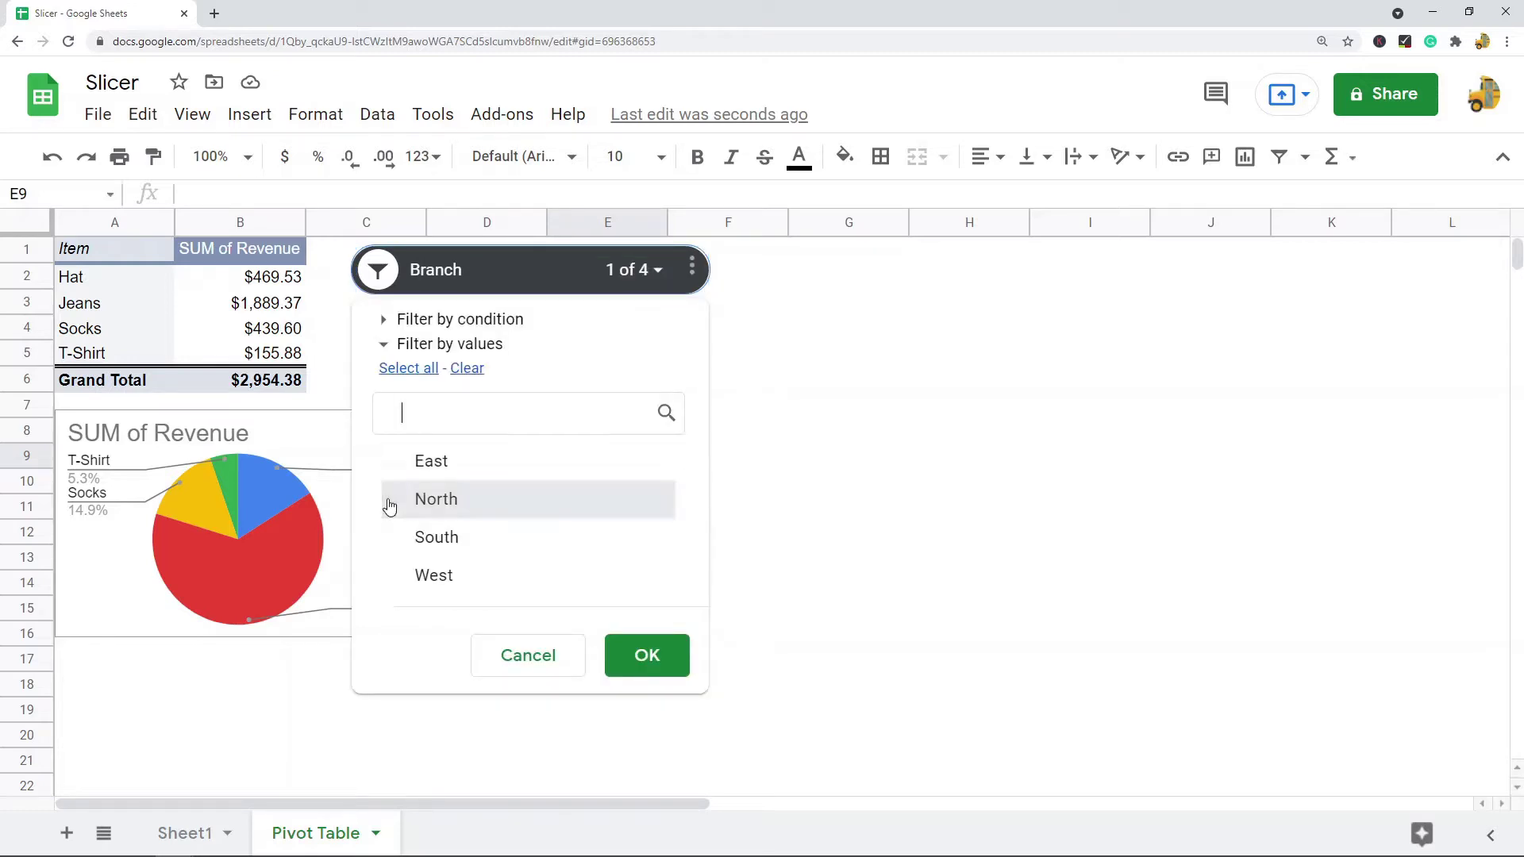
left_click(393, 500)
left_click(627, 655)
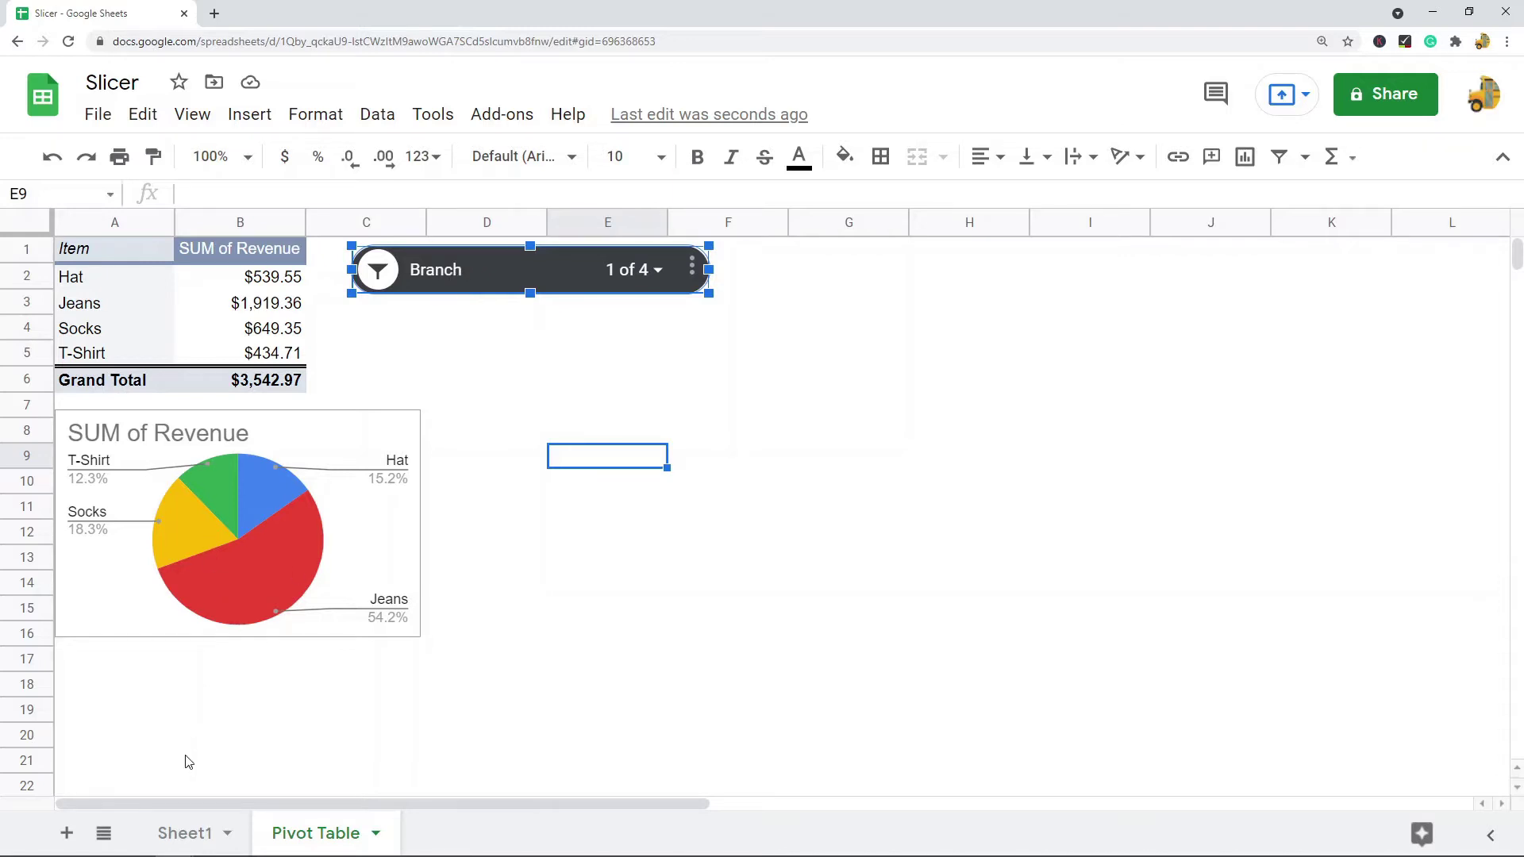
left_click(191, 833)
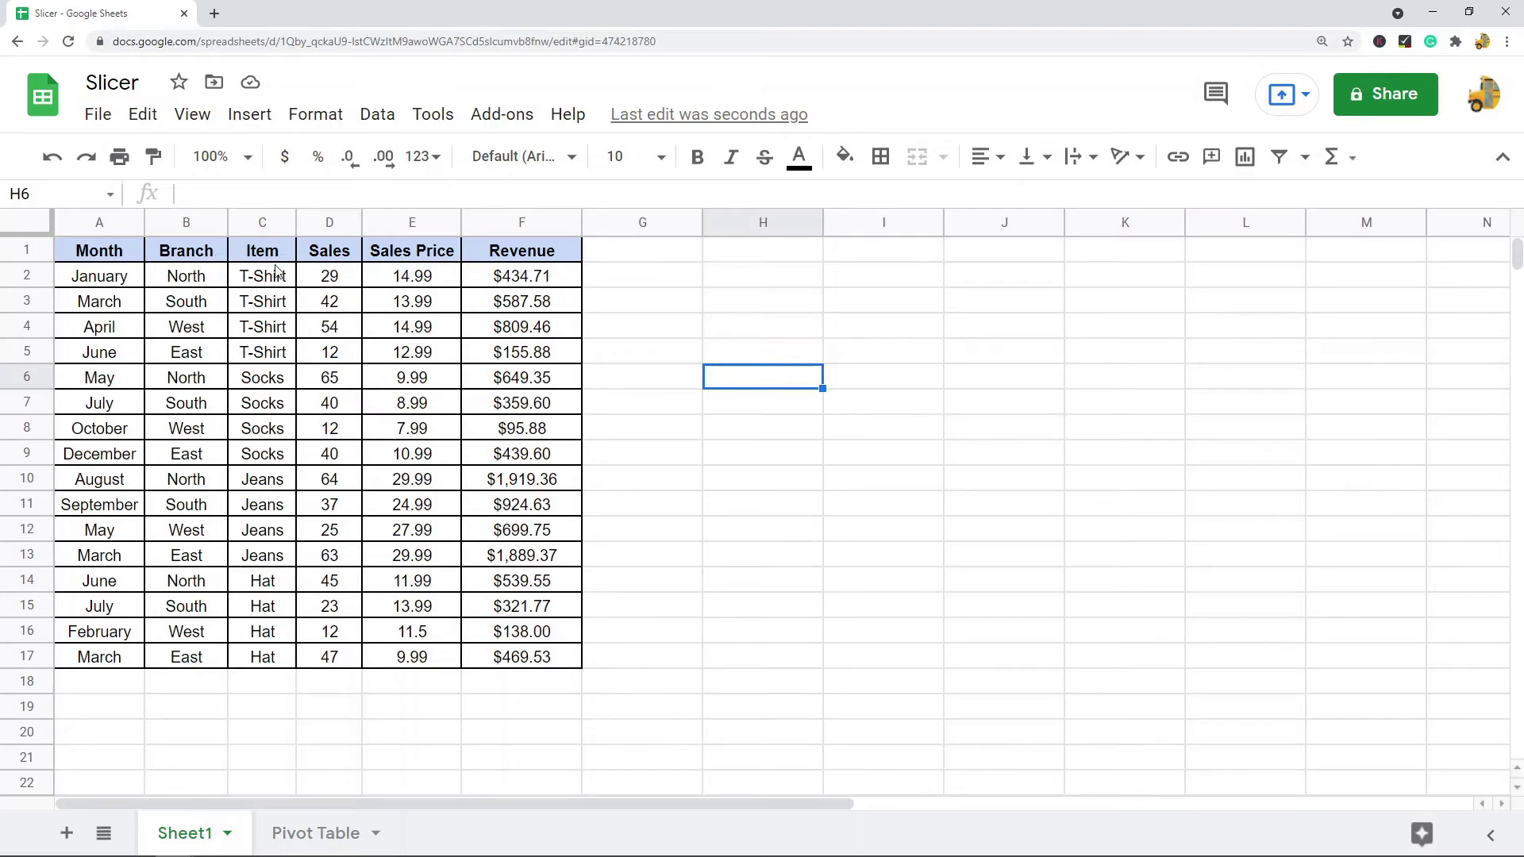
Browse the Item, Revenue, Branch and Month columns, then select the whole table A1:F17.
left_click_drag(277, 251, 266, 505)
left_click(520, 286)
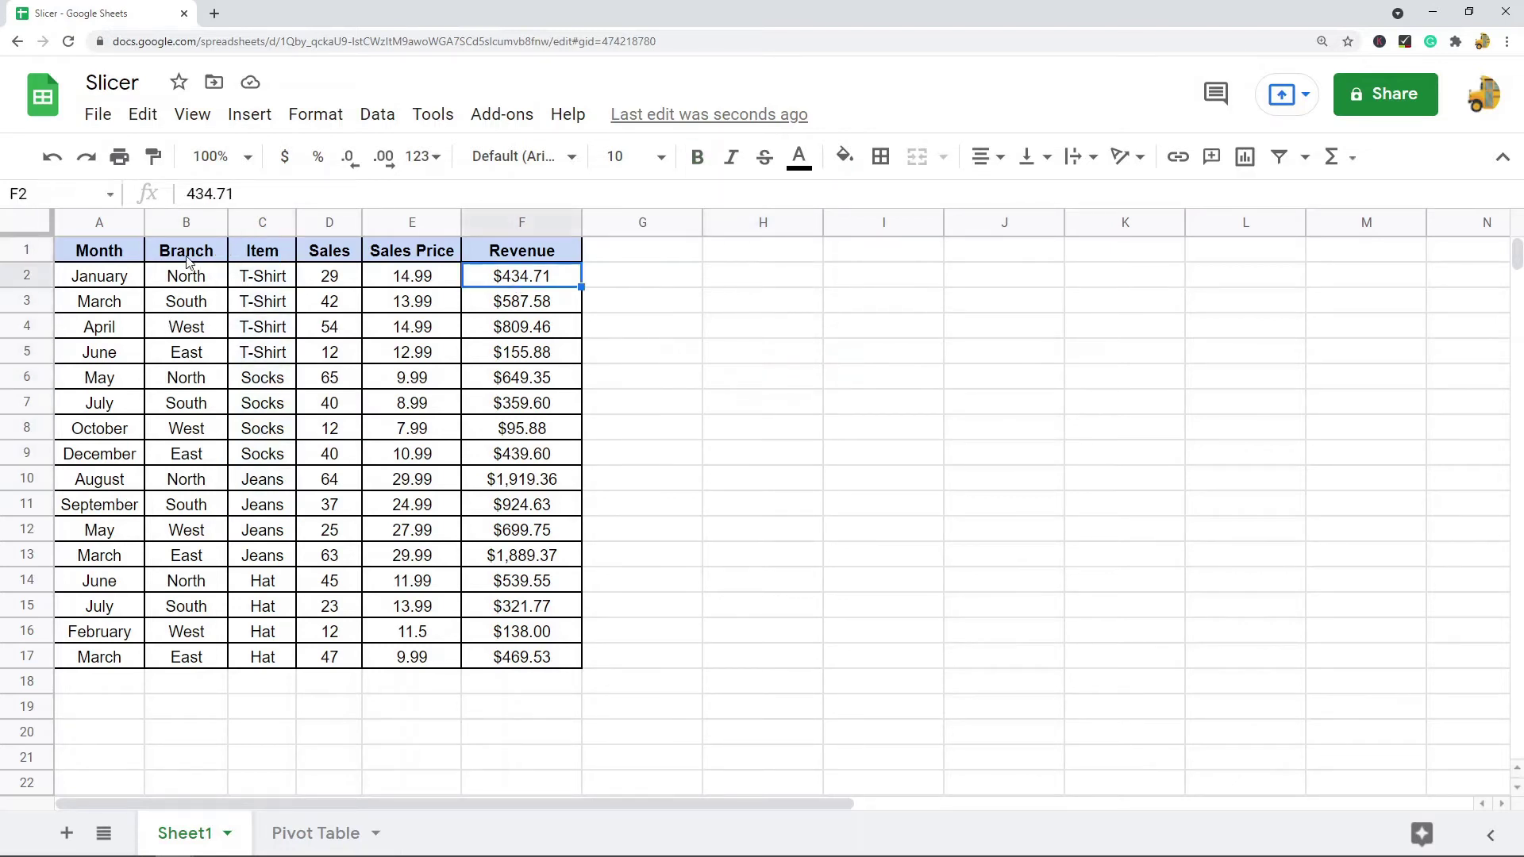
left_click_drag(190, 262, 193, 635)
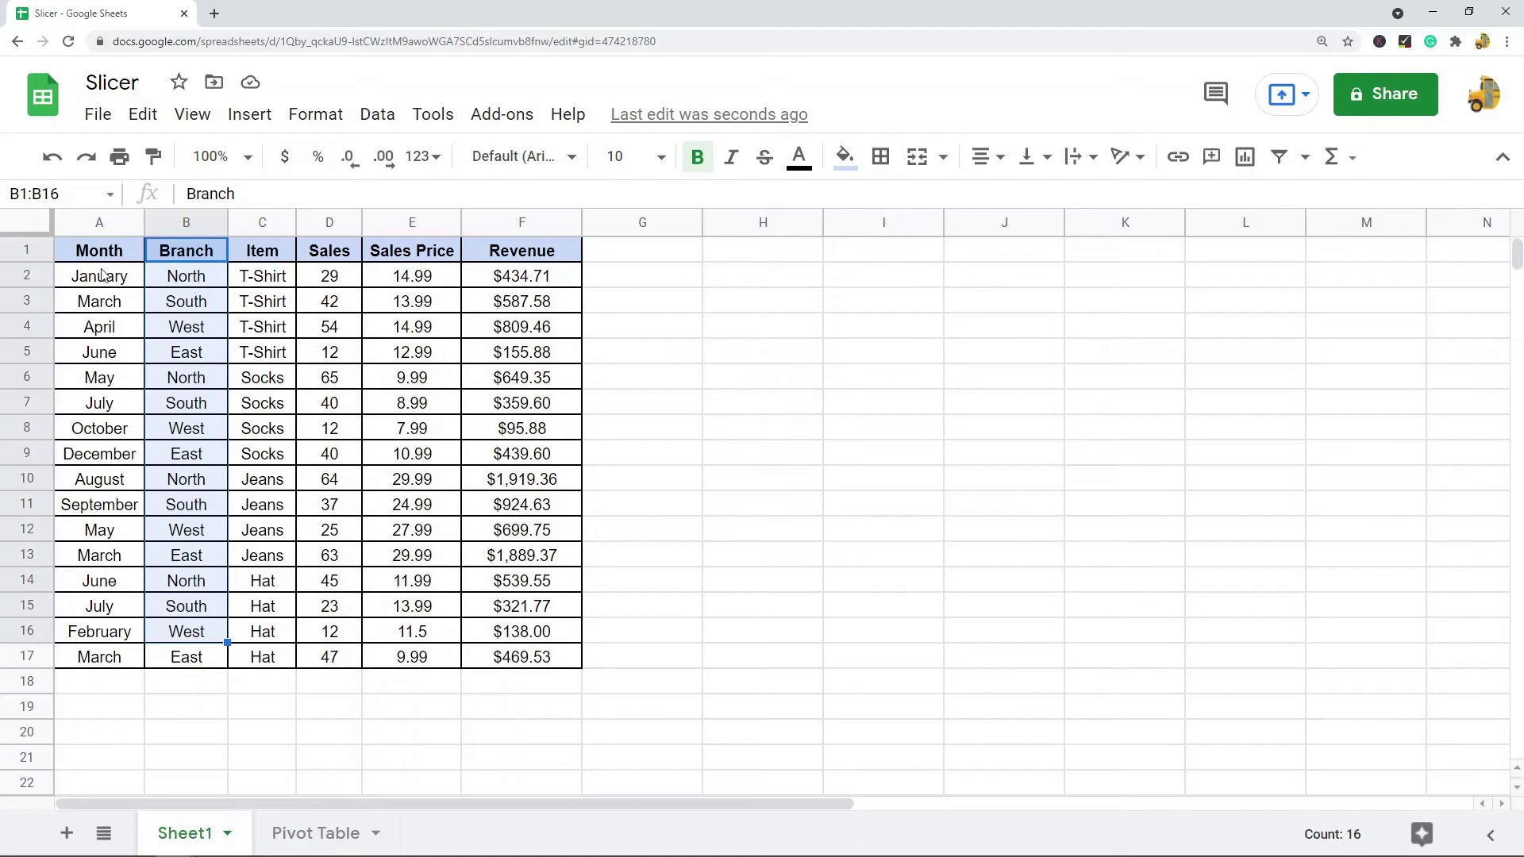
left_click_drag(105, 262, 103, 390)
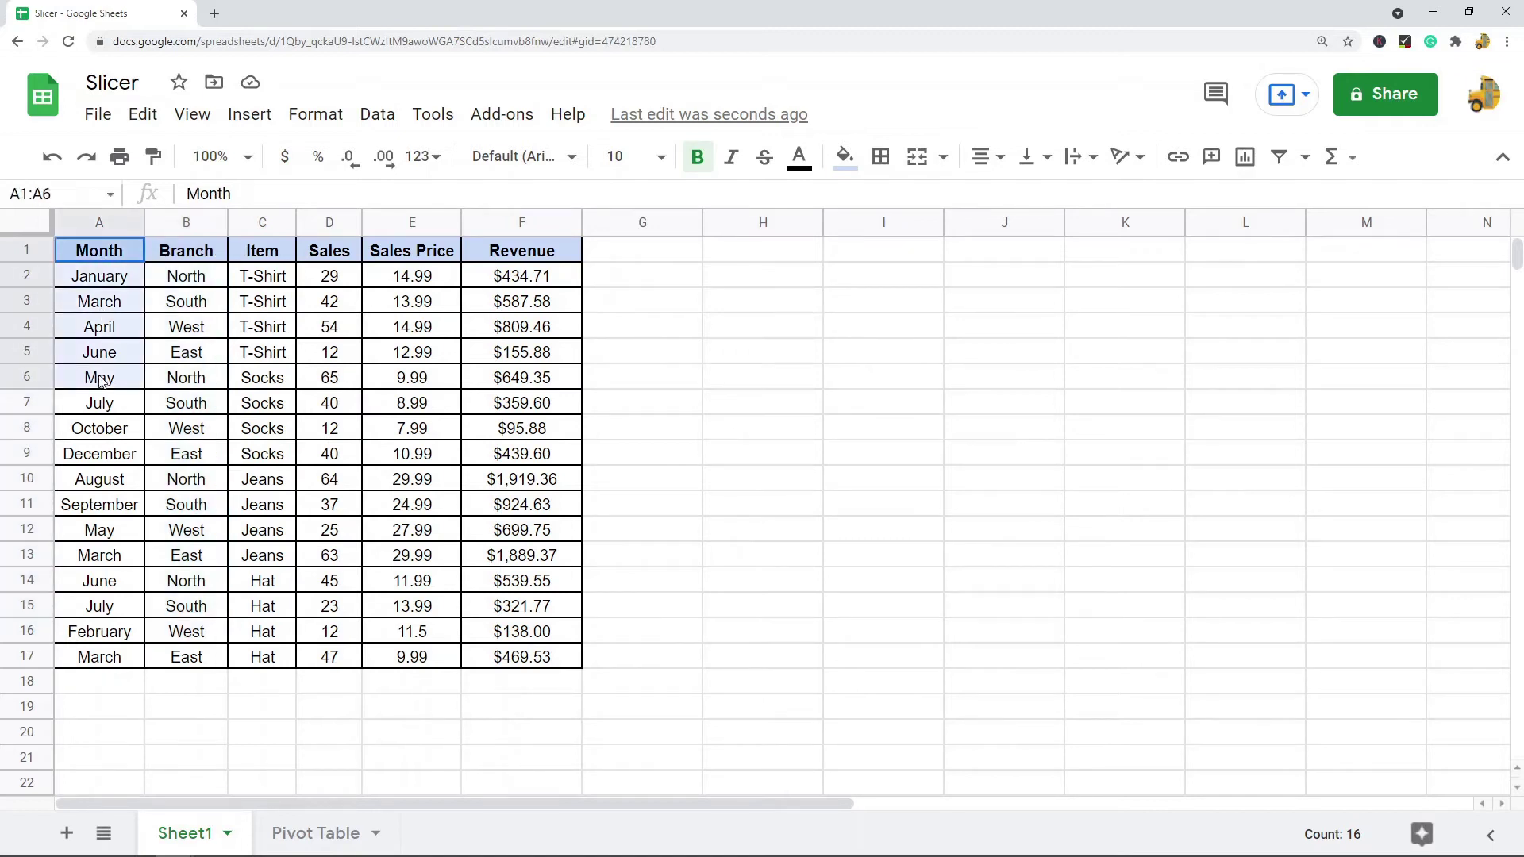
left_click(731, 381)
left_click(100, 252)
left_click_drag(99, 254, 544, 659)
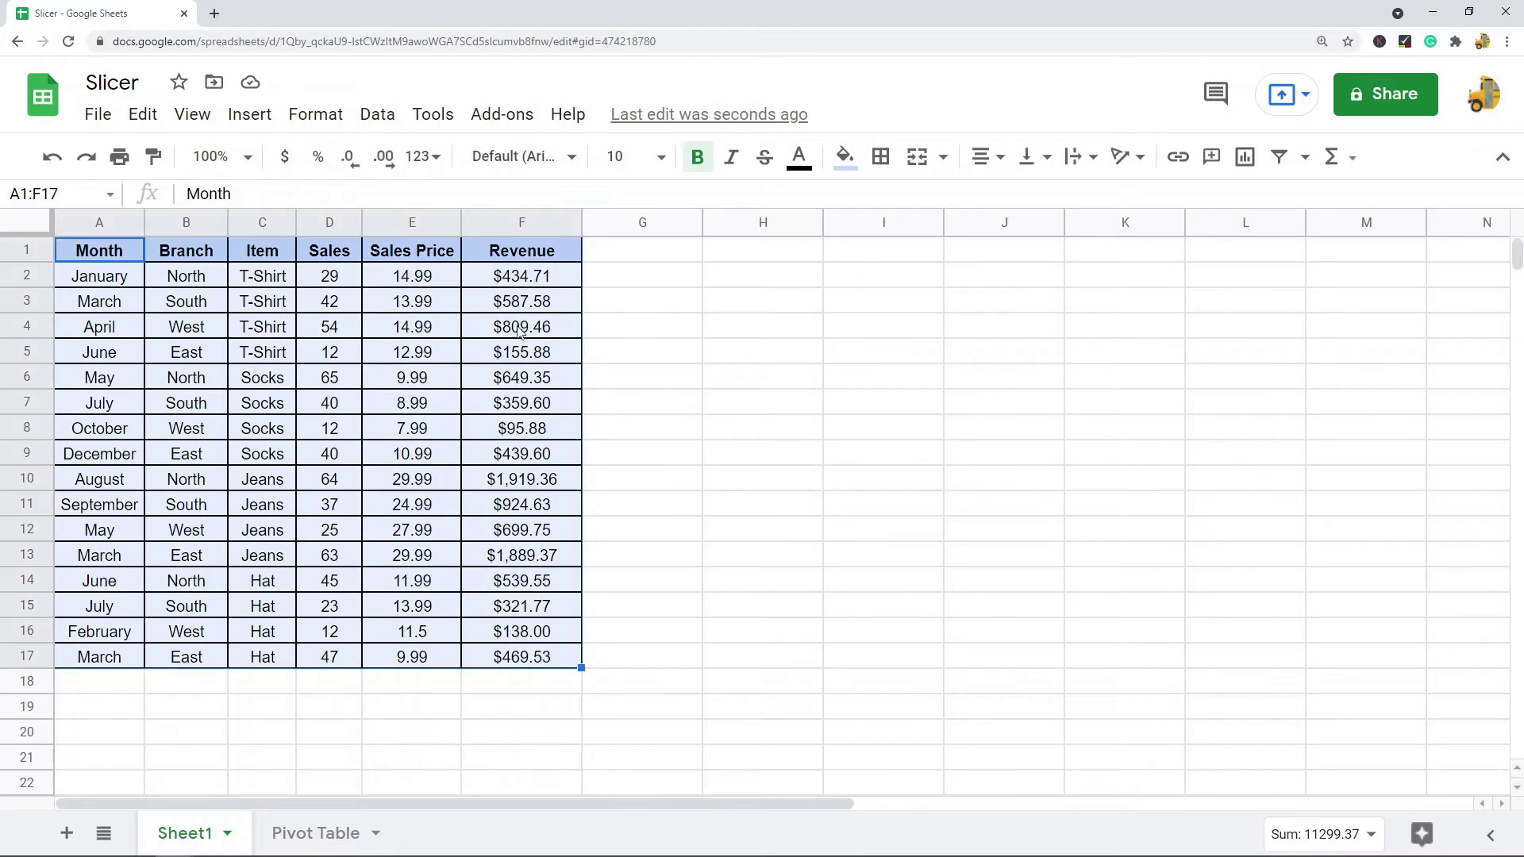
Create a pivot table from Sheet1!A1:F17 on a new sheet via Data > Pivot table.
left_click(374, 119)
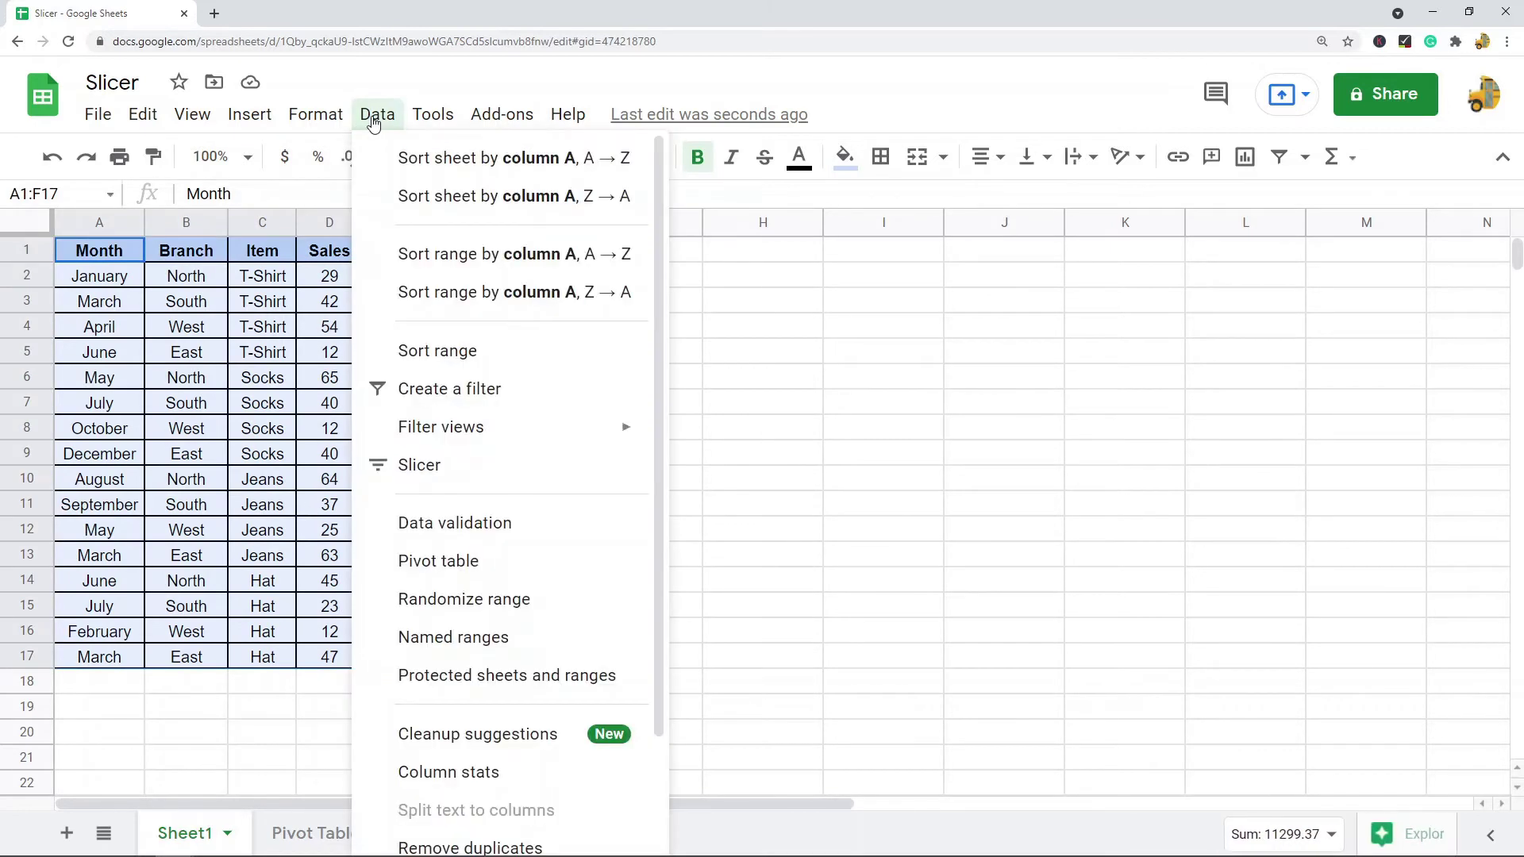
left_click(438, 561)
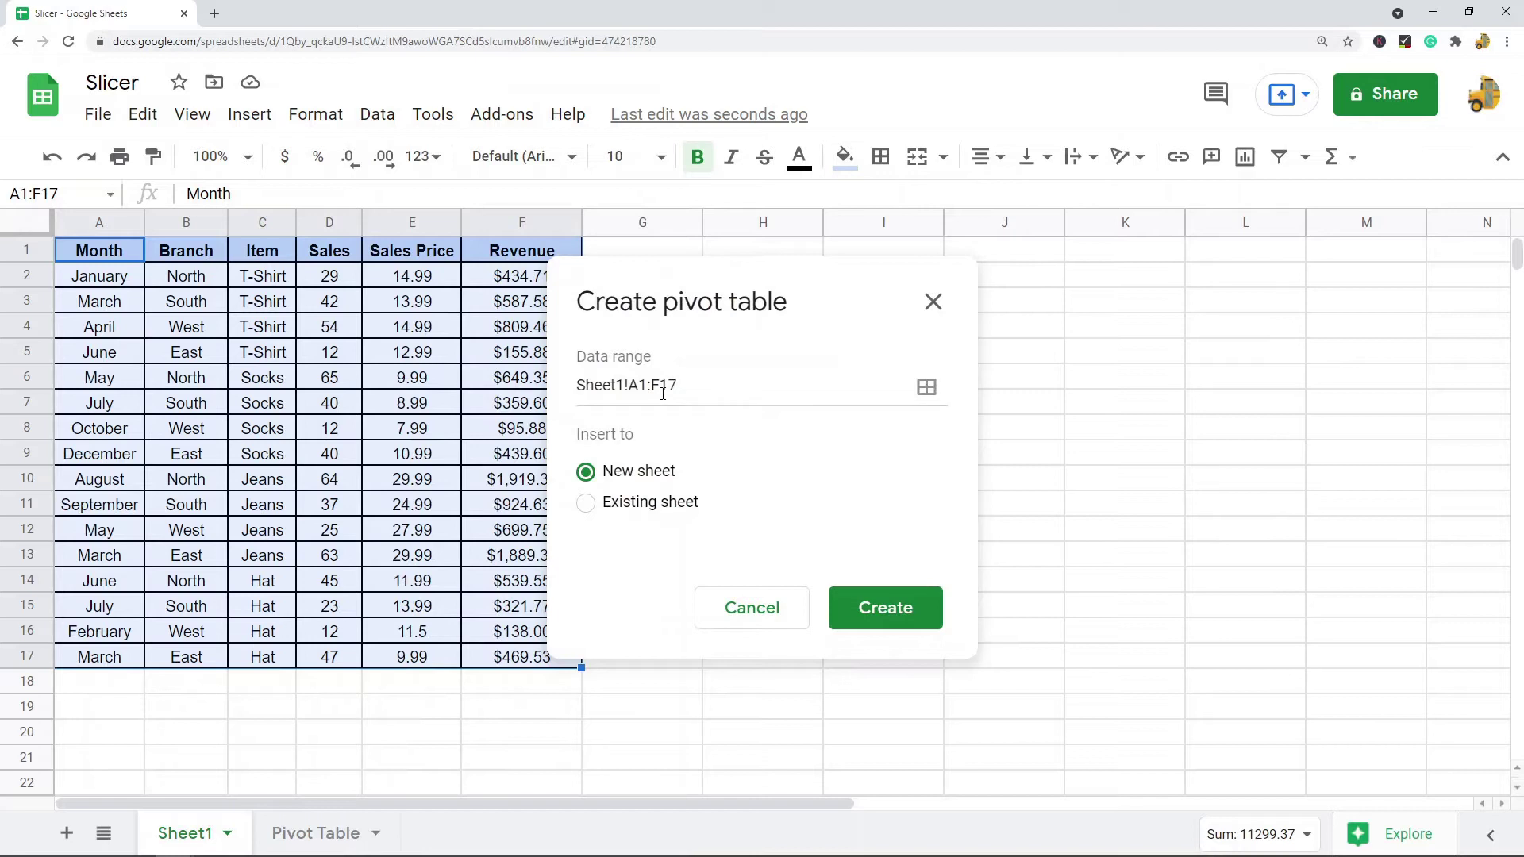
left_click(891, 611)
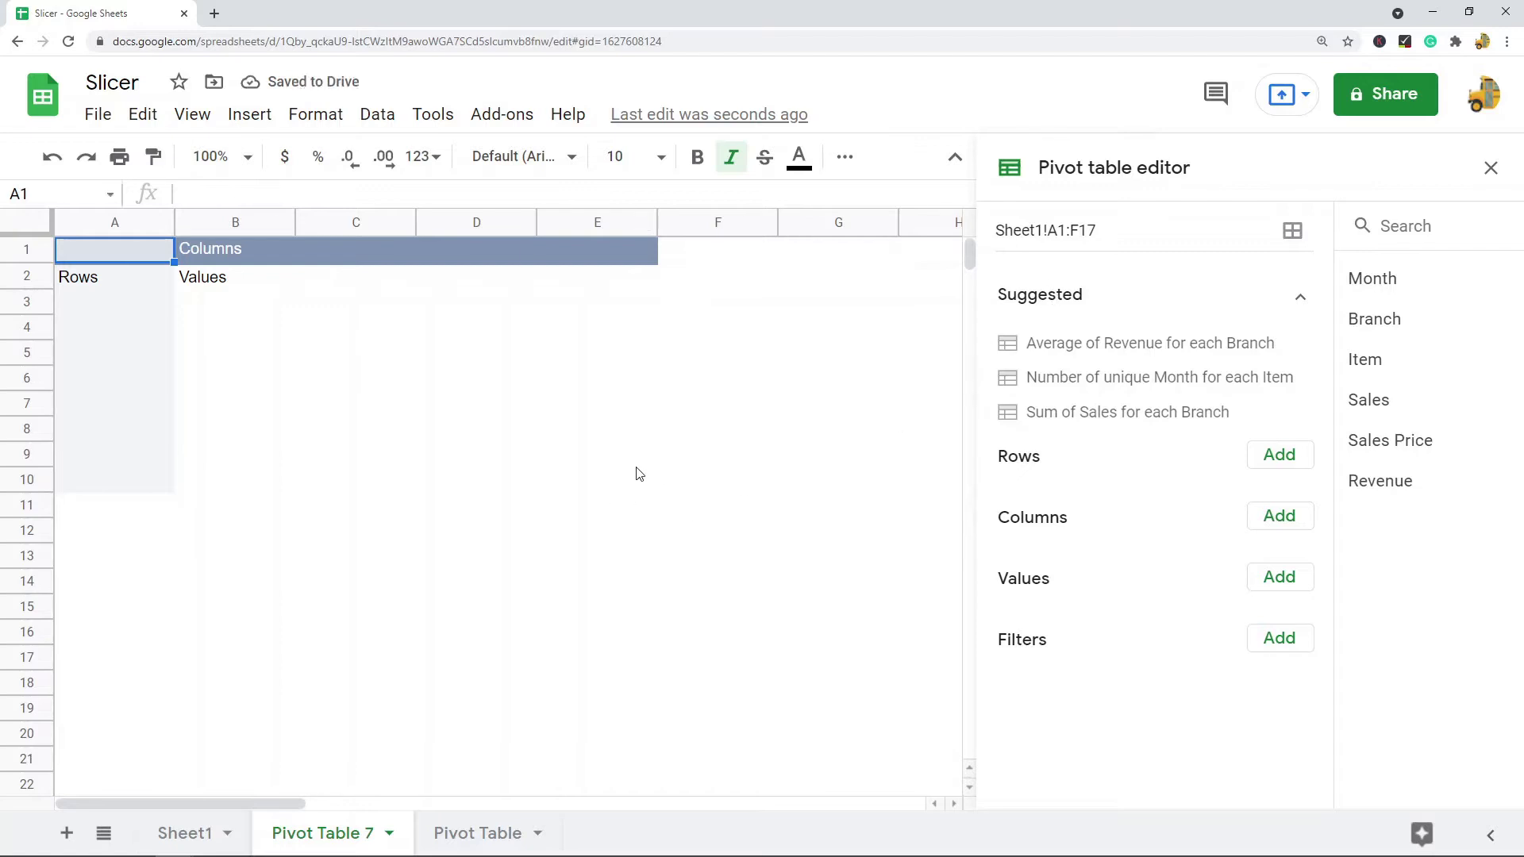
Put Item in Rows and SUM of Revenue in Values ($10,434.02 total), then select A1:B5.
left_click(1280, 516)
left_click(1304, 632)
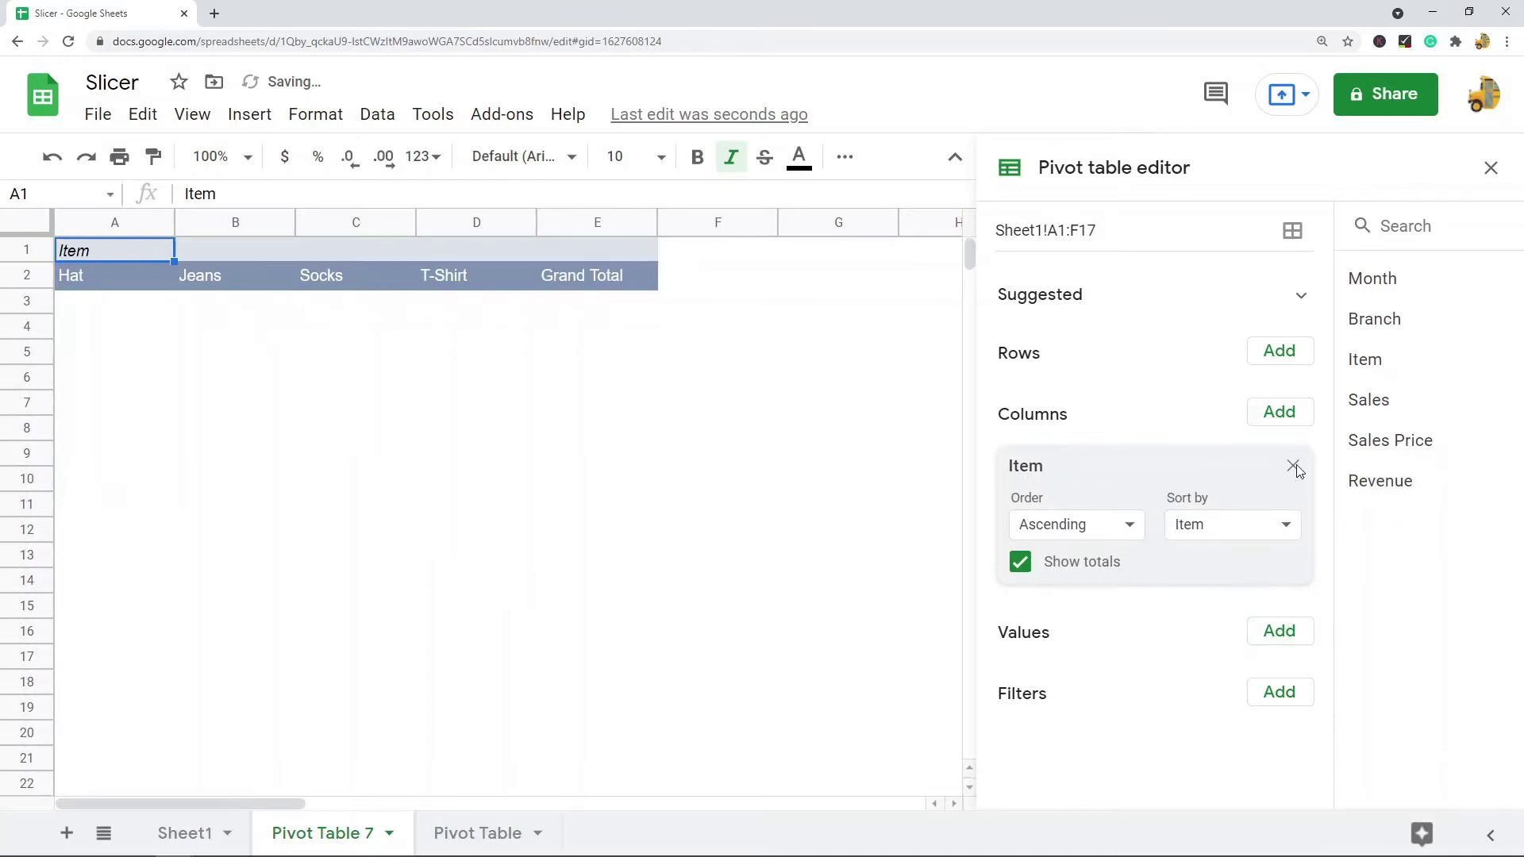
left_click(1293, 466)
left_click(1274, 454)
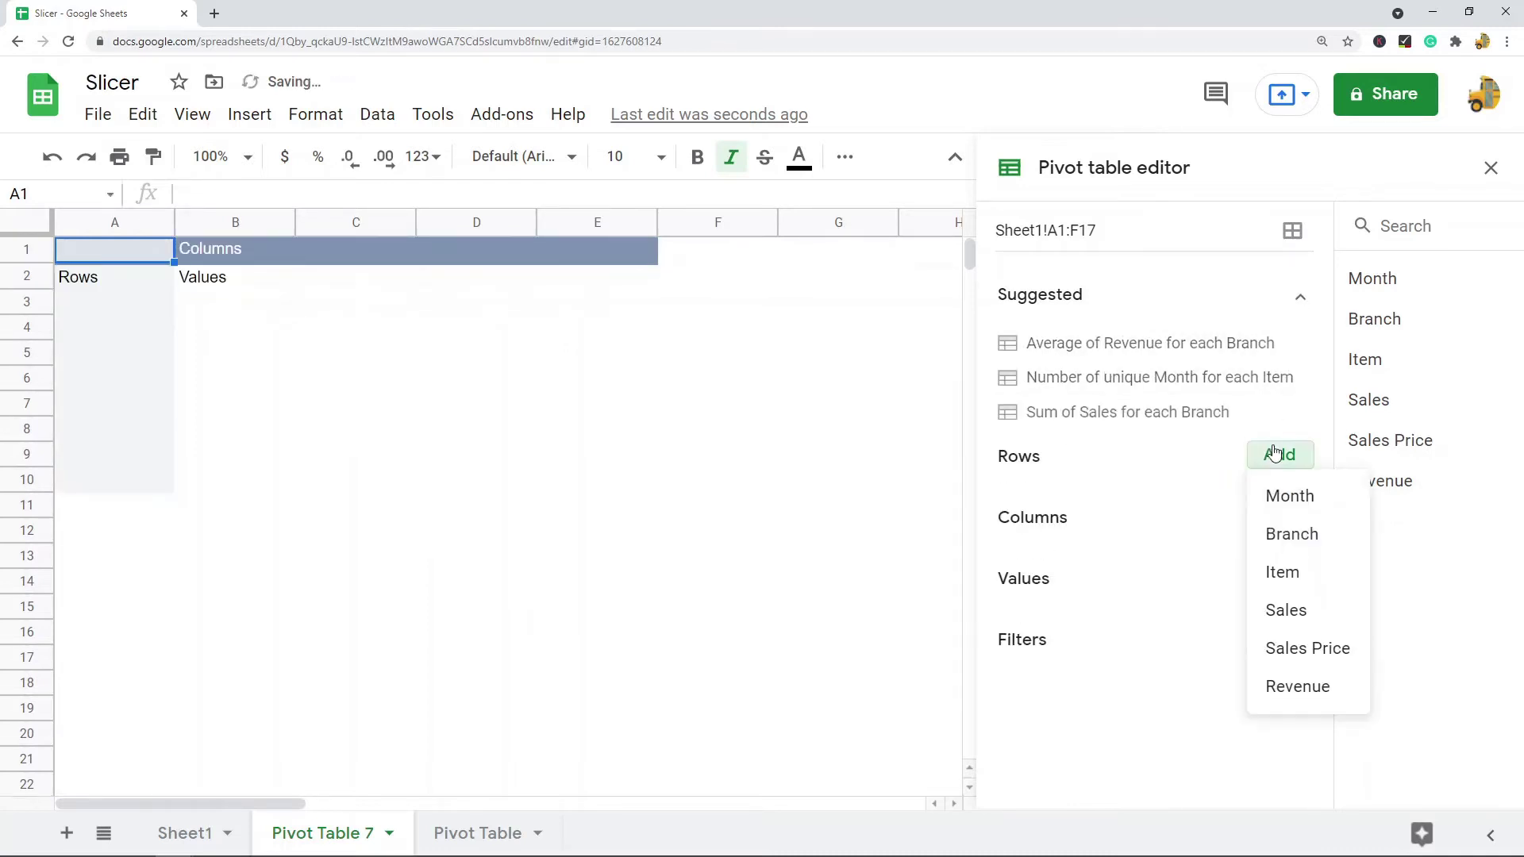
left_click(1283, 575)
left_click(1276, 632)
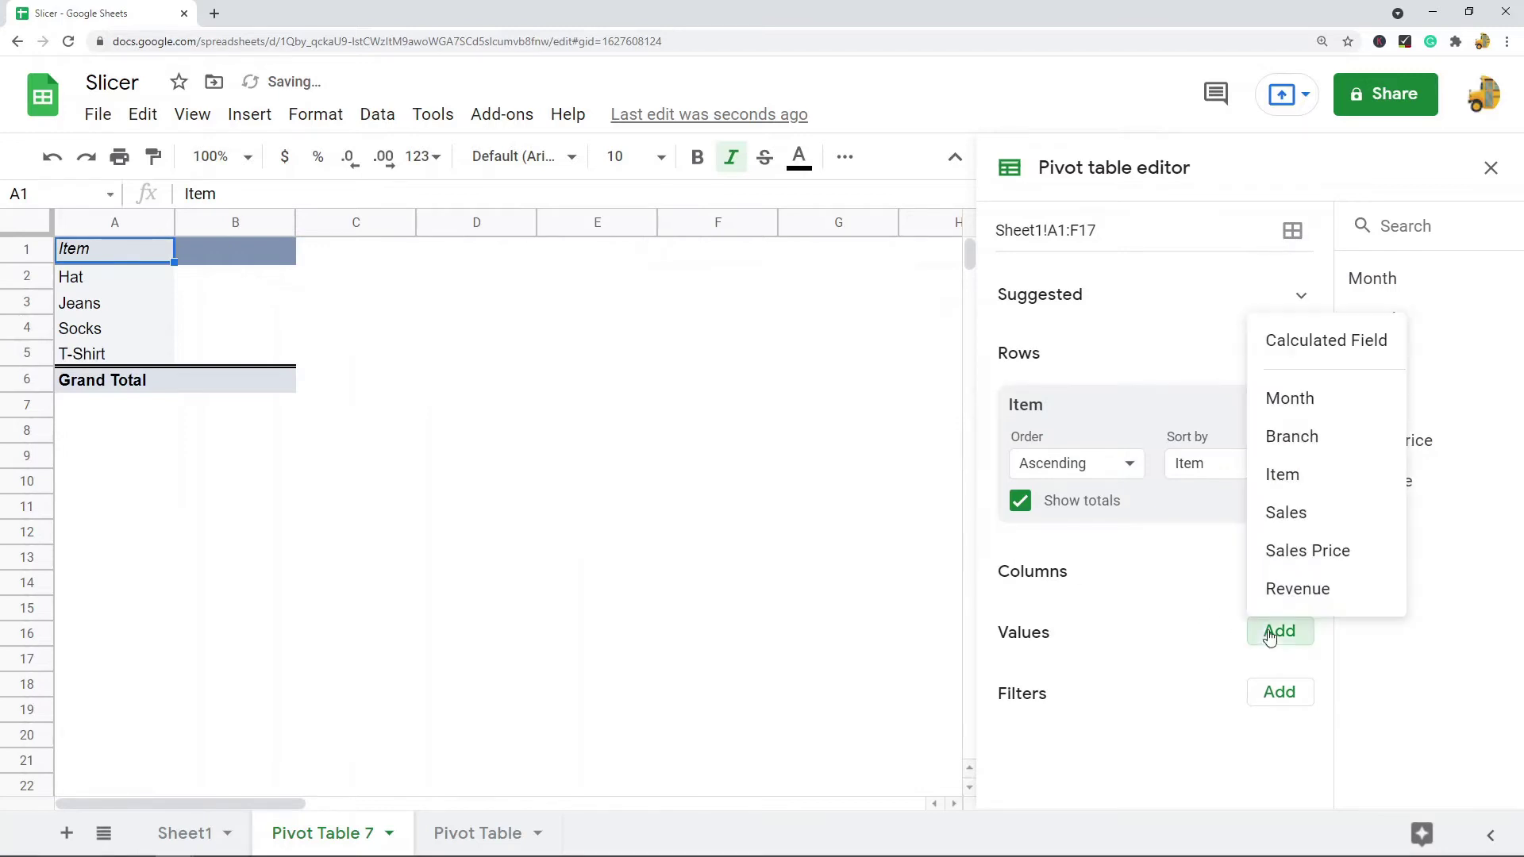
left_click(1307, 592)
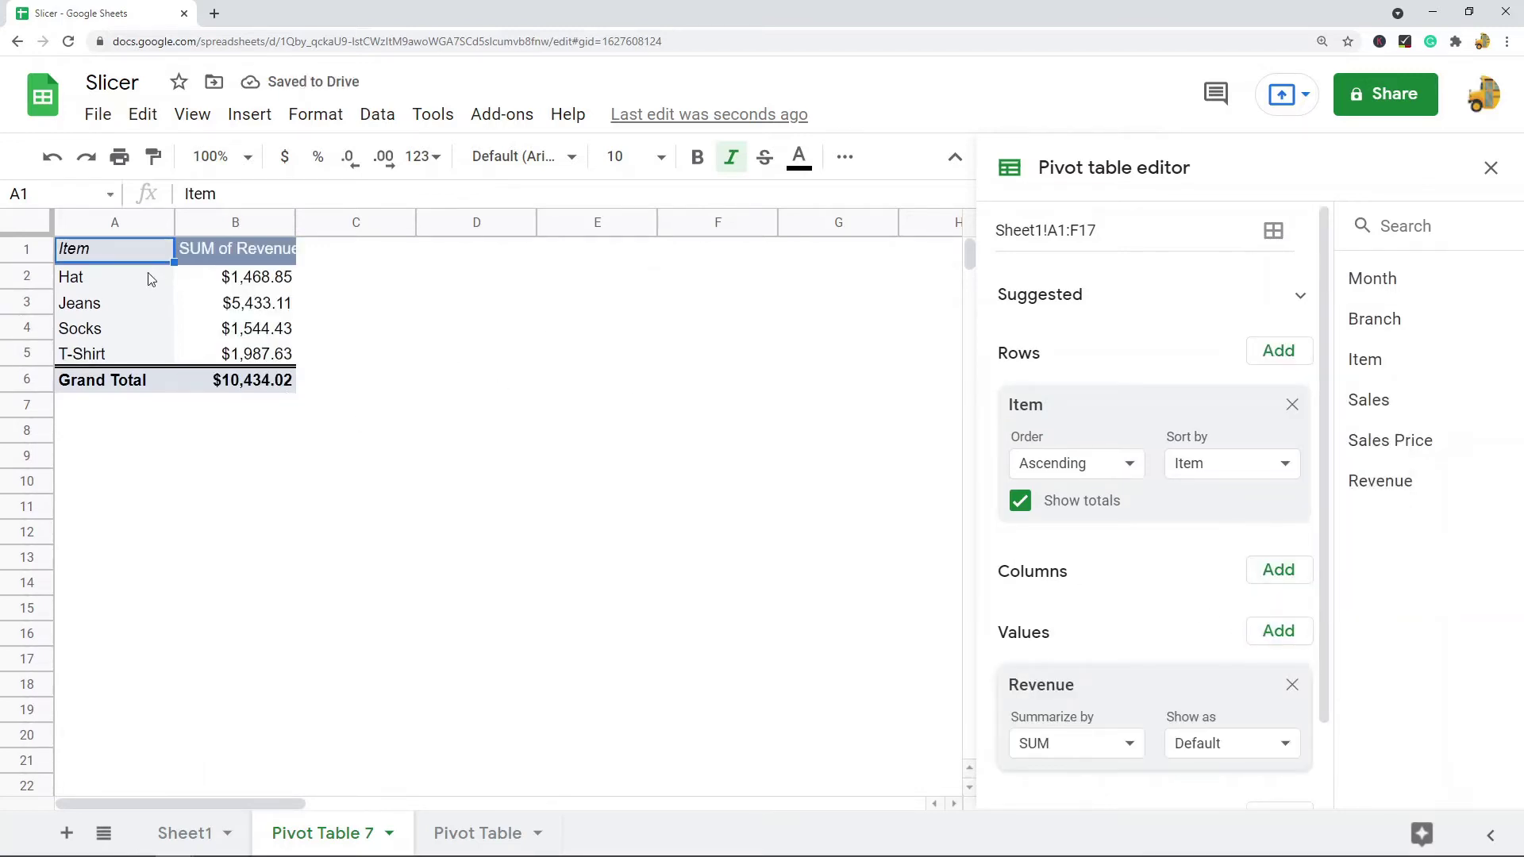
left_click_drag(126, 252, 243, 364)
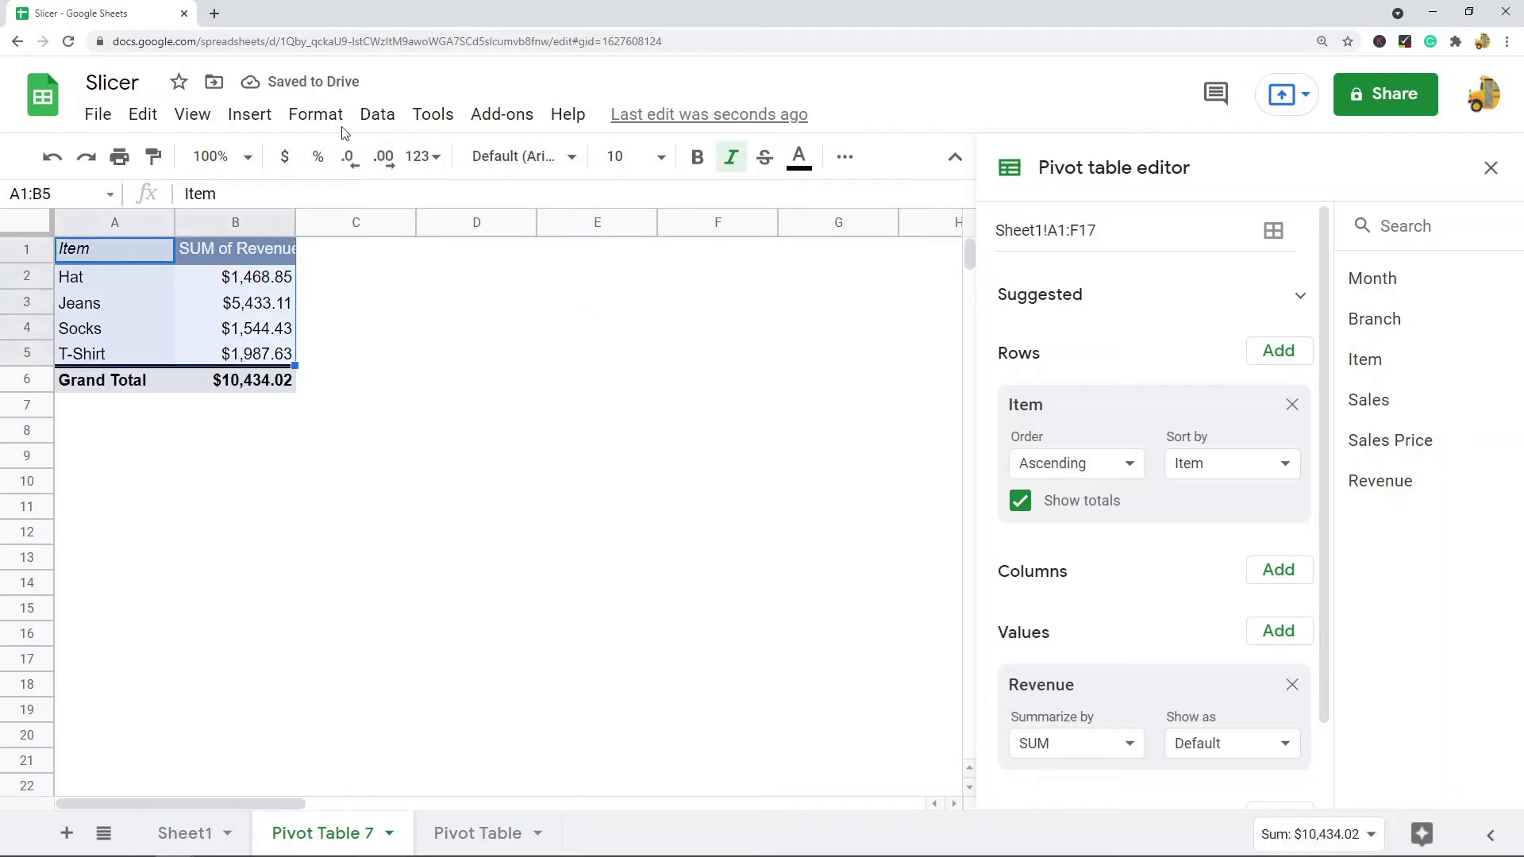
Insert a pie chart of SUM of Revenue from the pivot range A1:B5.
left_click(249, 114)
left_click(115, 491)
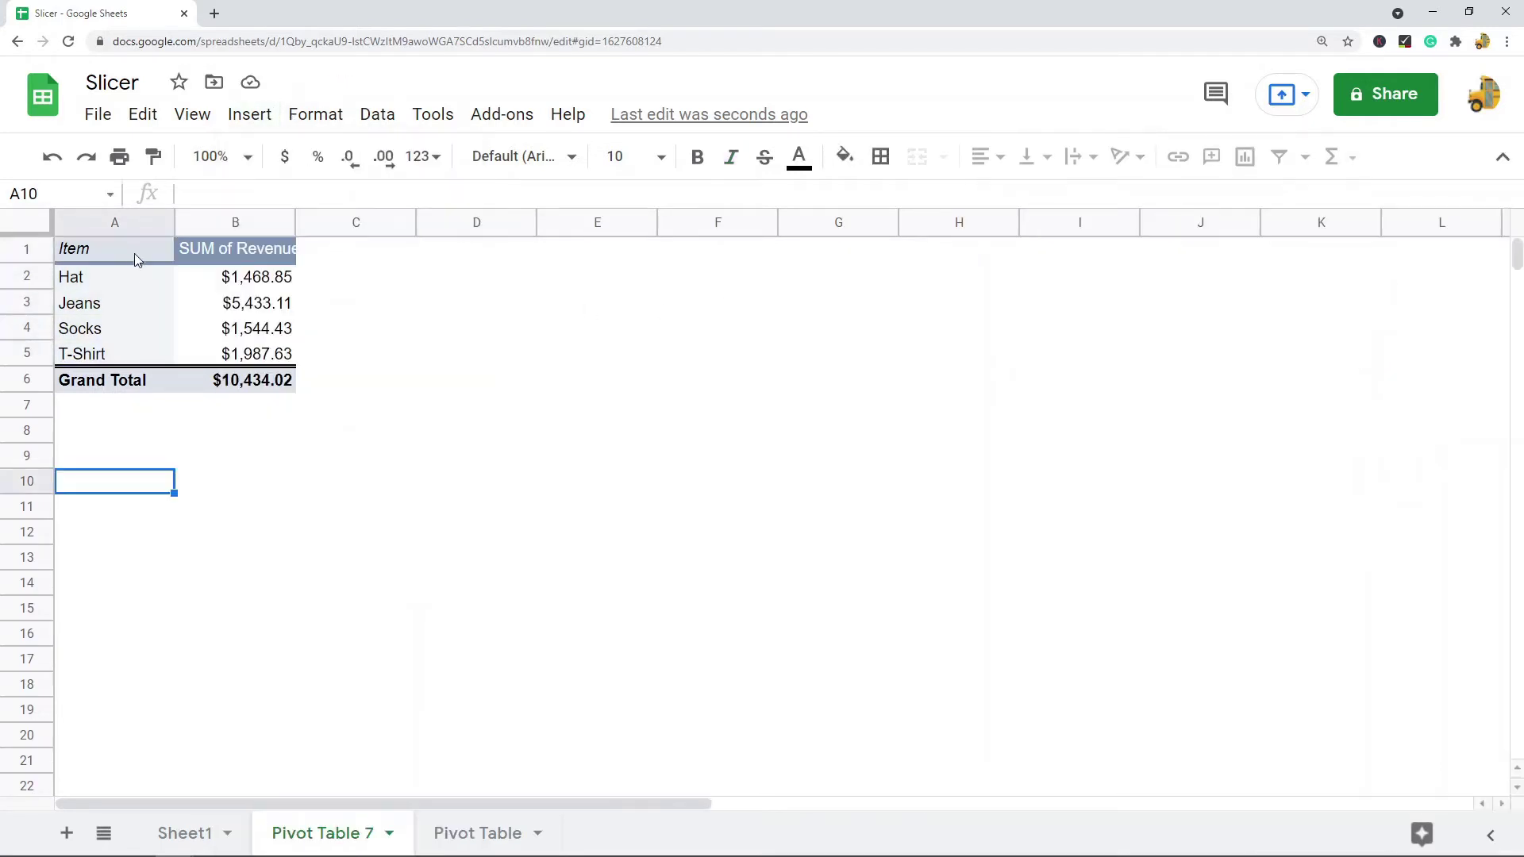
left_click_drag(135, 254, 276, 349)
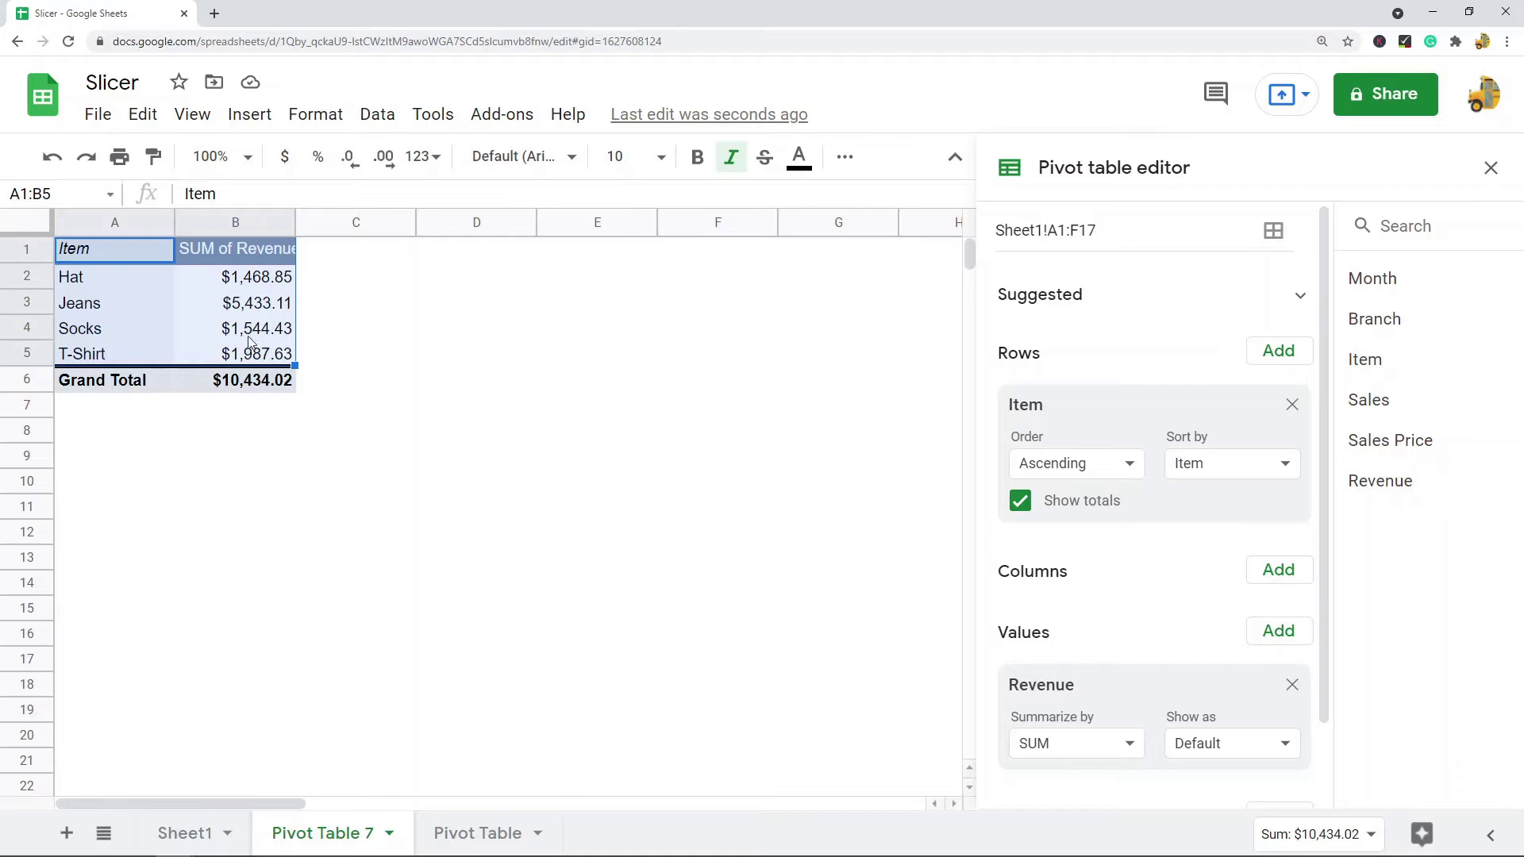
left_click(250, 115)
left_click(299, 445)
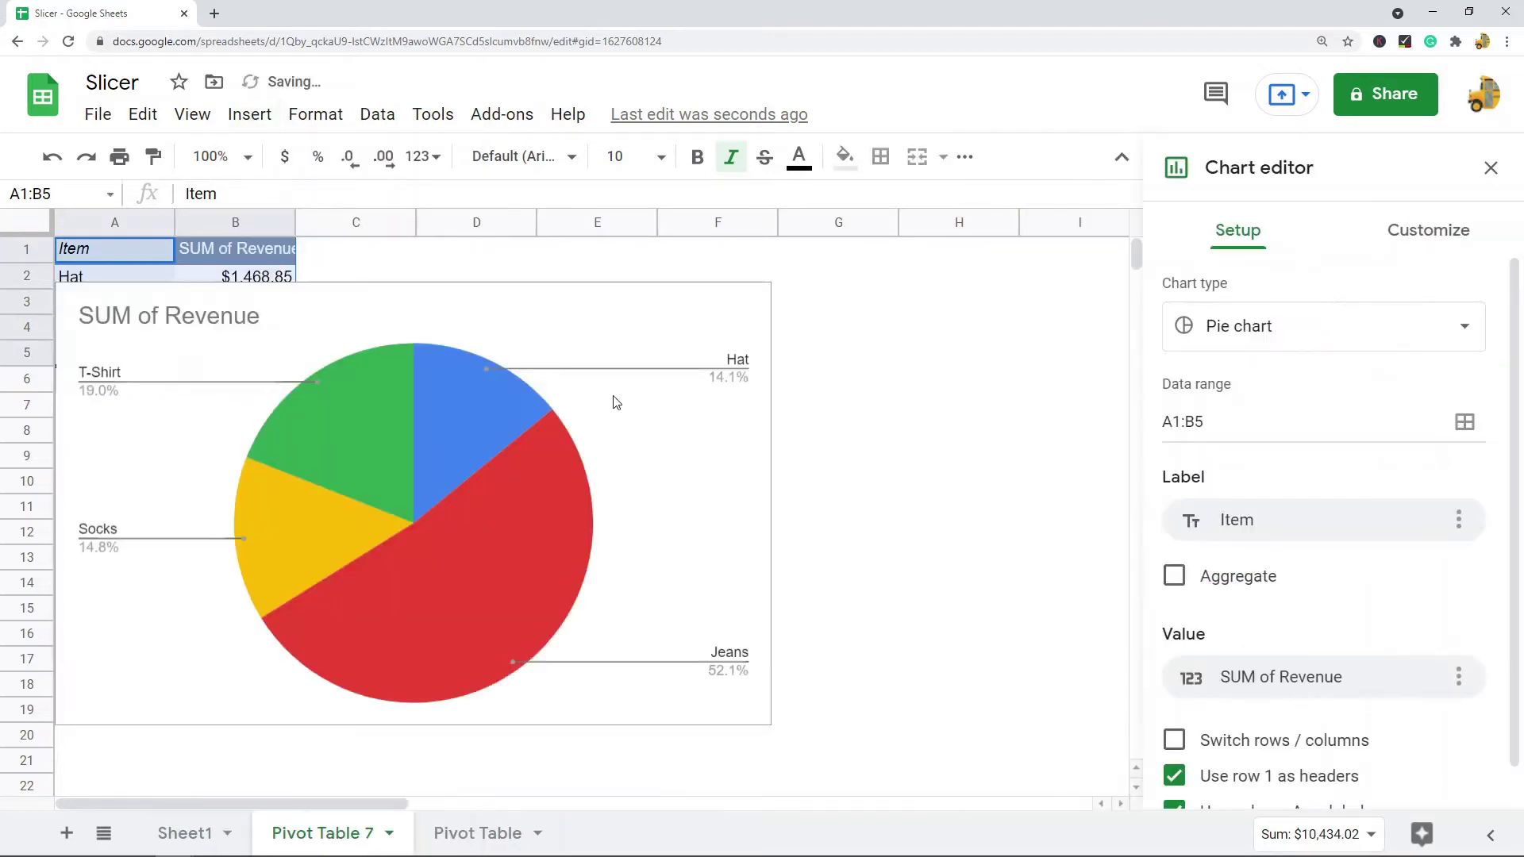
Shrink the pie chart and place it below the pivot table.
left_click_drag(770, 284, 476, 466)
scroll(469, 474, "down", 2)
left_click_drag(476, 361, 415, 400)
scroll(497, 387, "up", 2)
left_click_drag(251, 584, 553, 323)
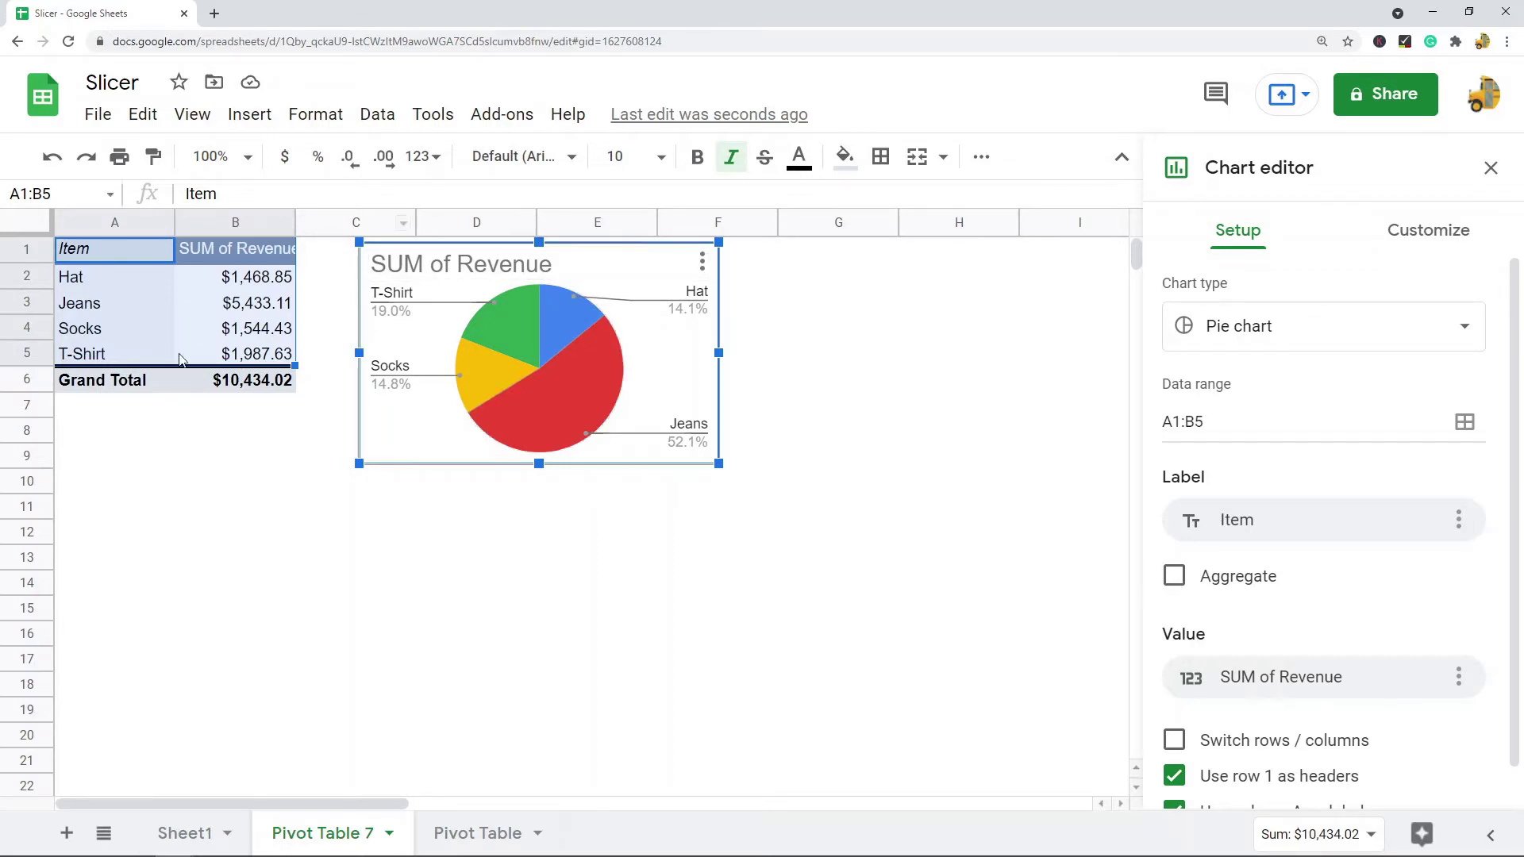
mouse_move(571, 391)
left_mouse_down()
mouse_move(571, 431)
mouse_move(570, 391)
left_mouse_up()
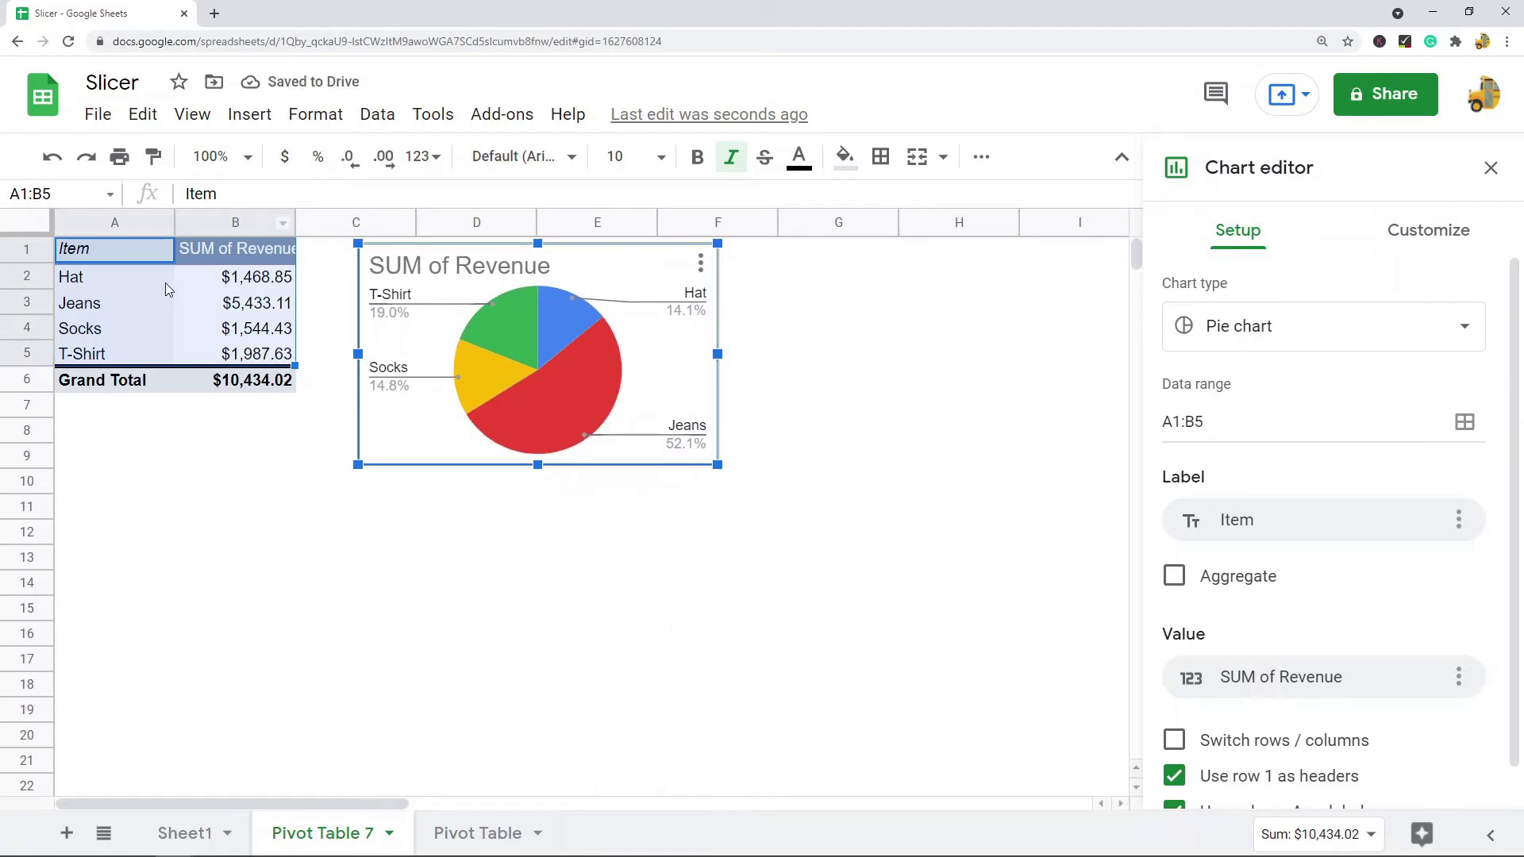
left_click_drag(556, 362, 250, 531)
Deselect the chart, reselect the pivot to bring back its editor, and open the Data menu.
left_click(738, 432)
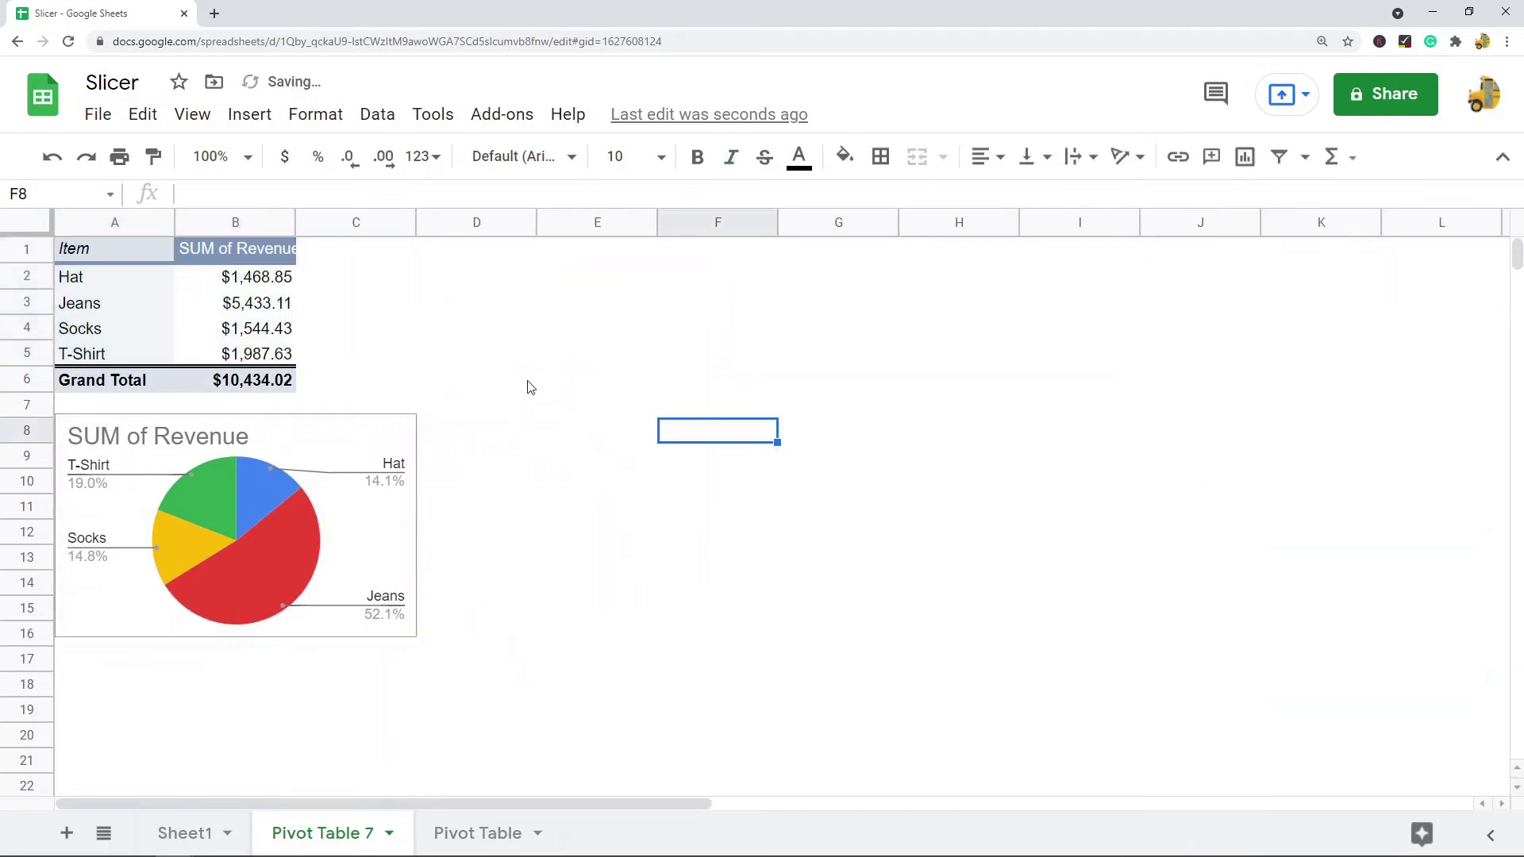
left_click(117, 293)
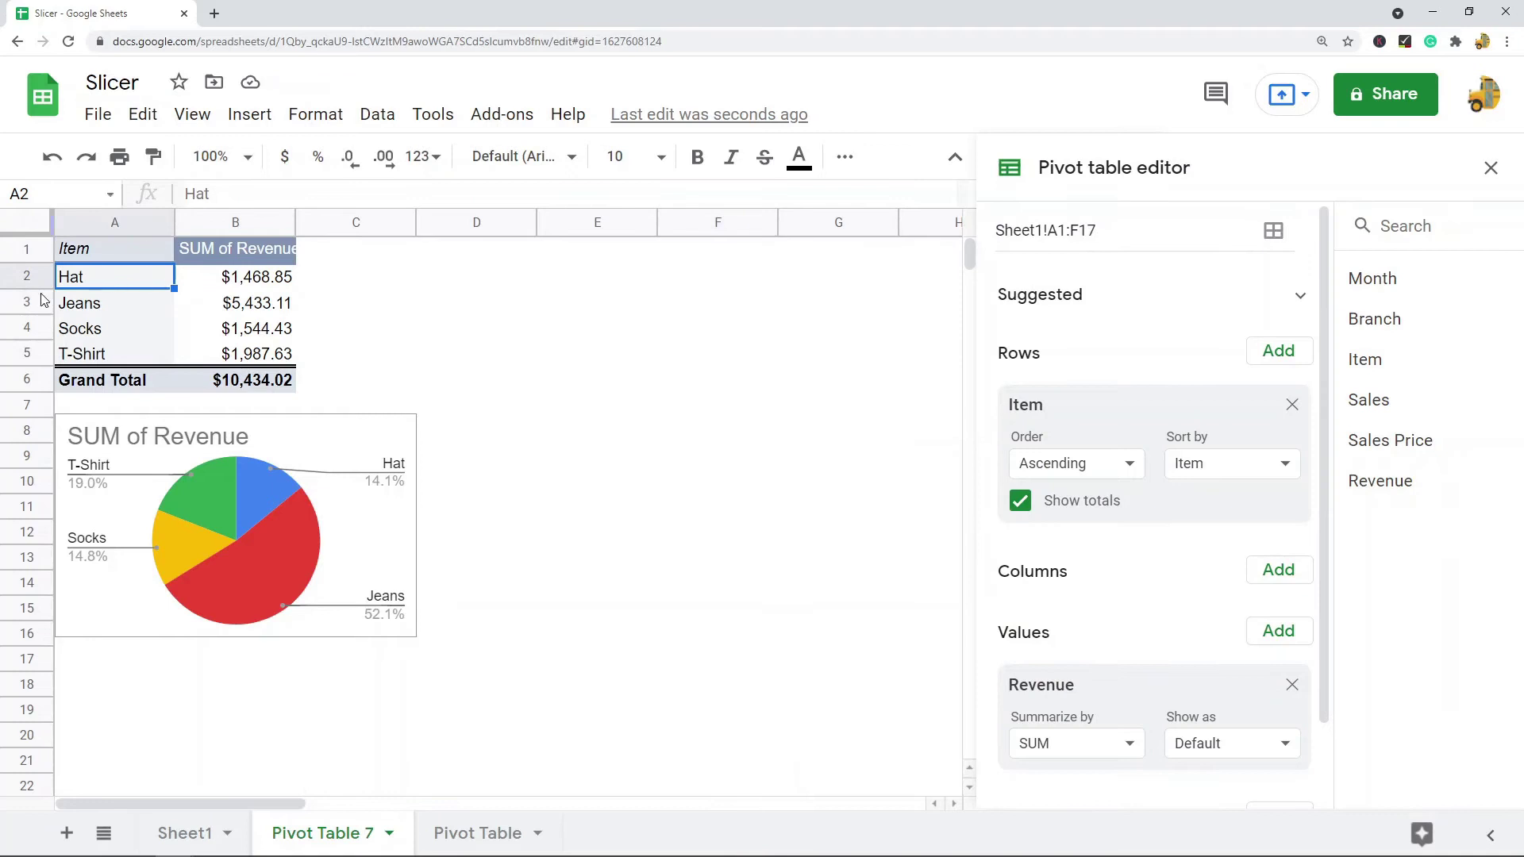
left_click(376, 113)
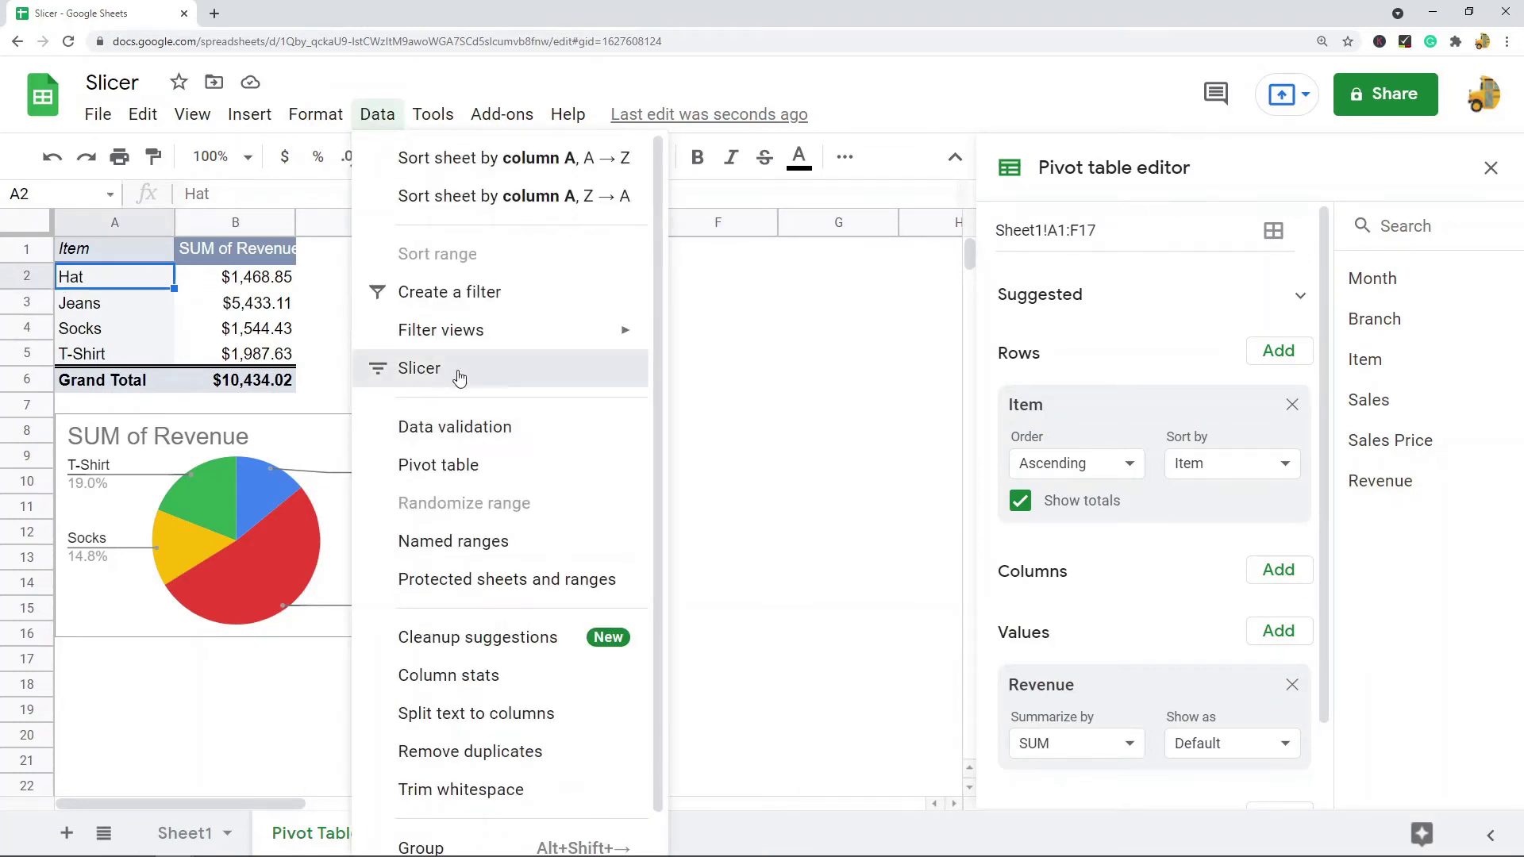
Add a slicer, place it beside the pivot table, and set its column to Branch.
left_click(419, 369)
left_click(362, 505)
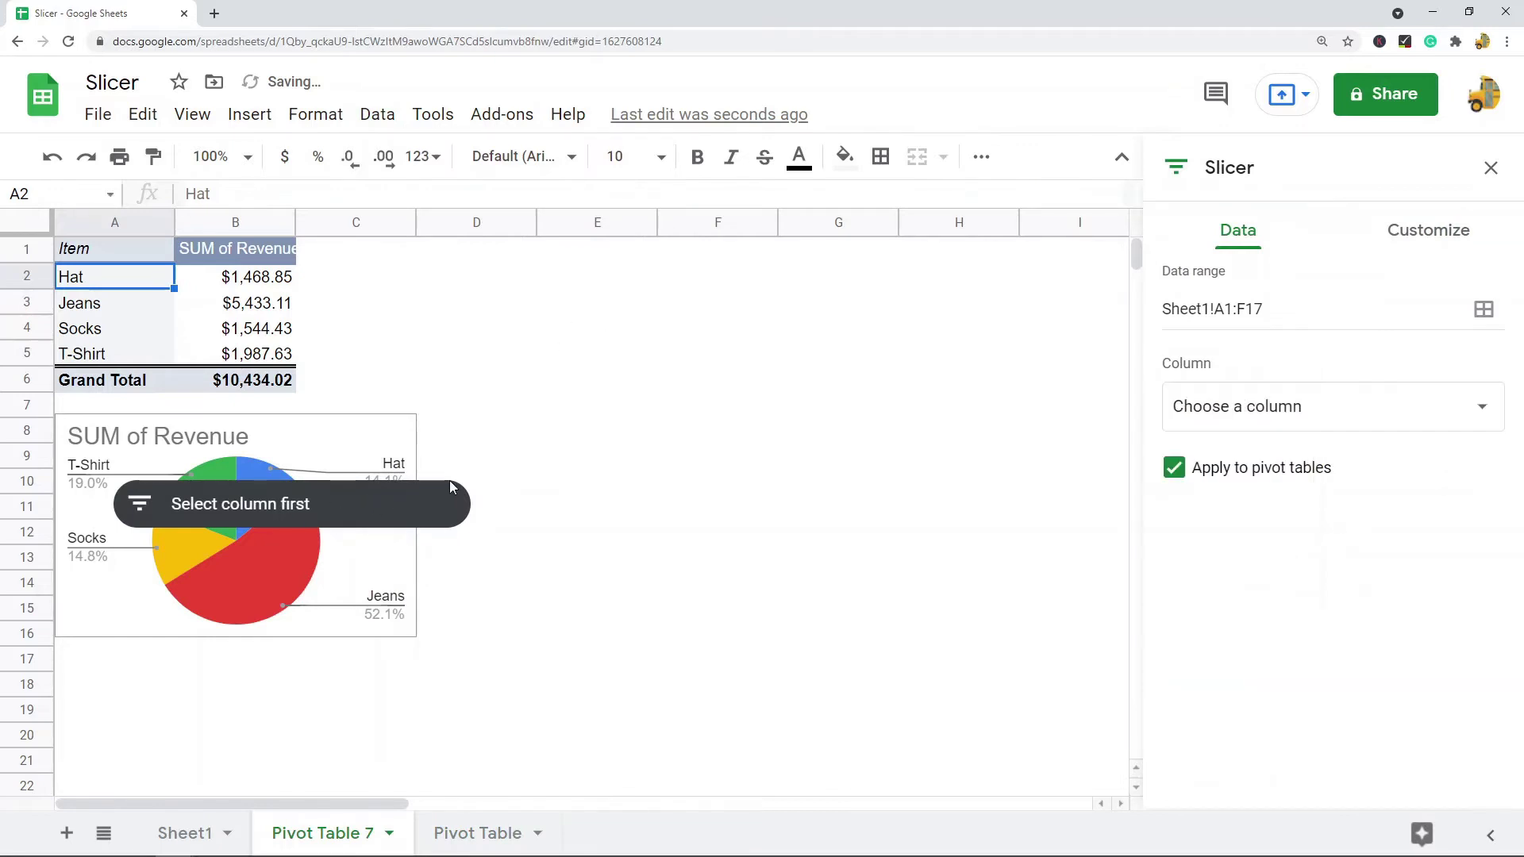
left_click_drag(340, 507, 567, 291)
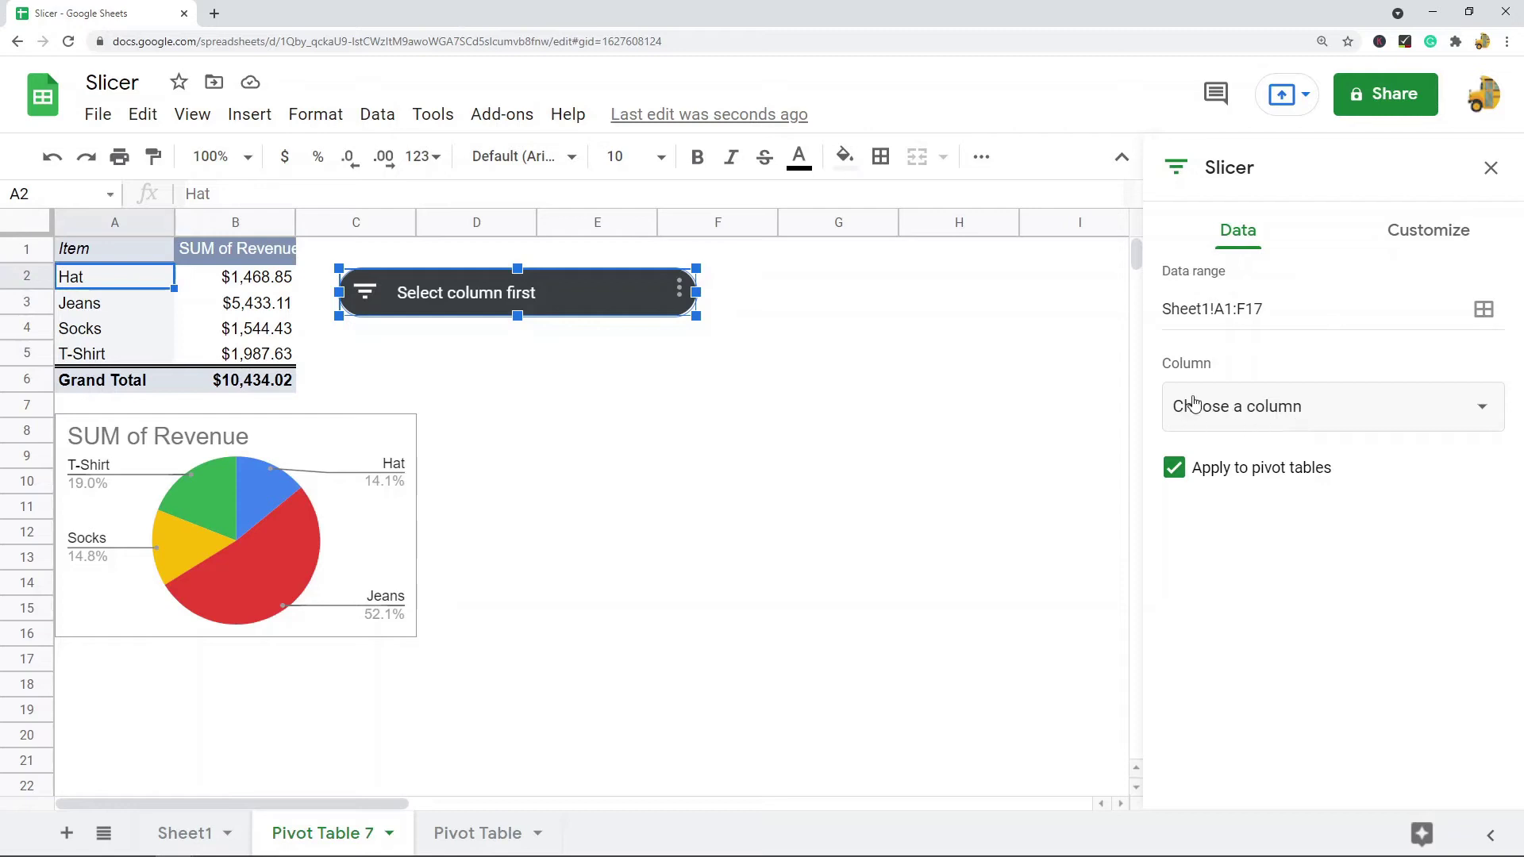
left_click(1255, 409)
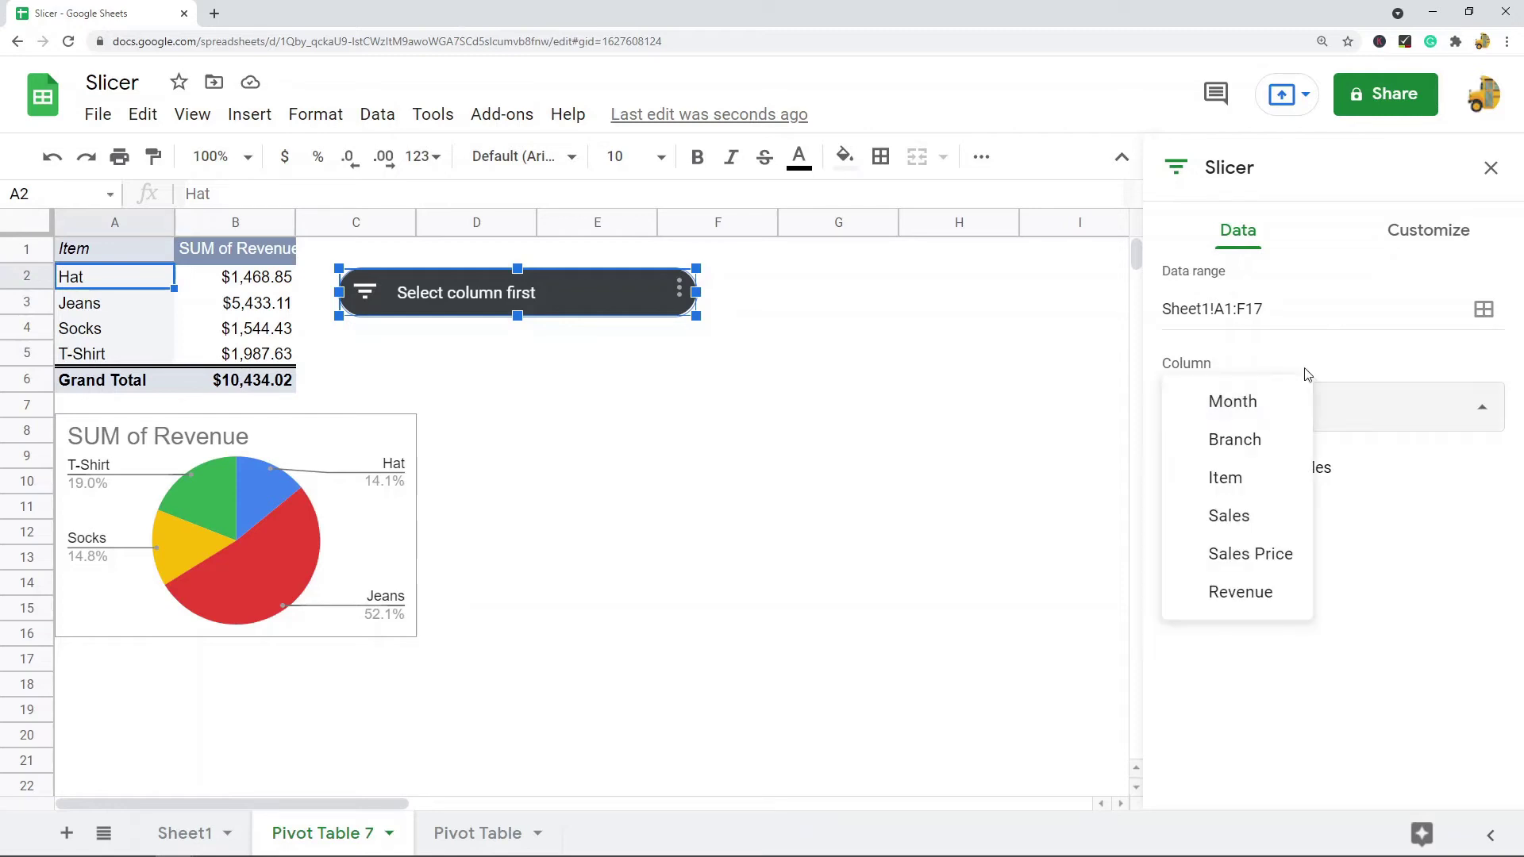
left_click(1249, 452)
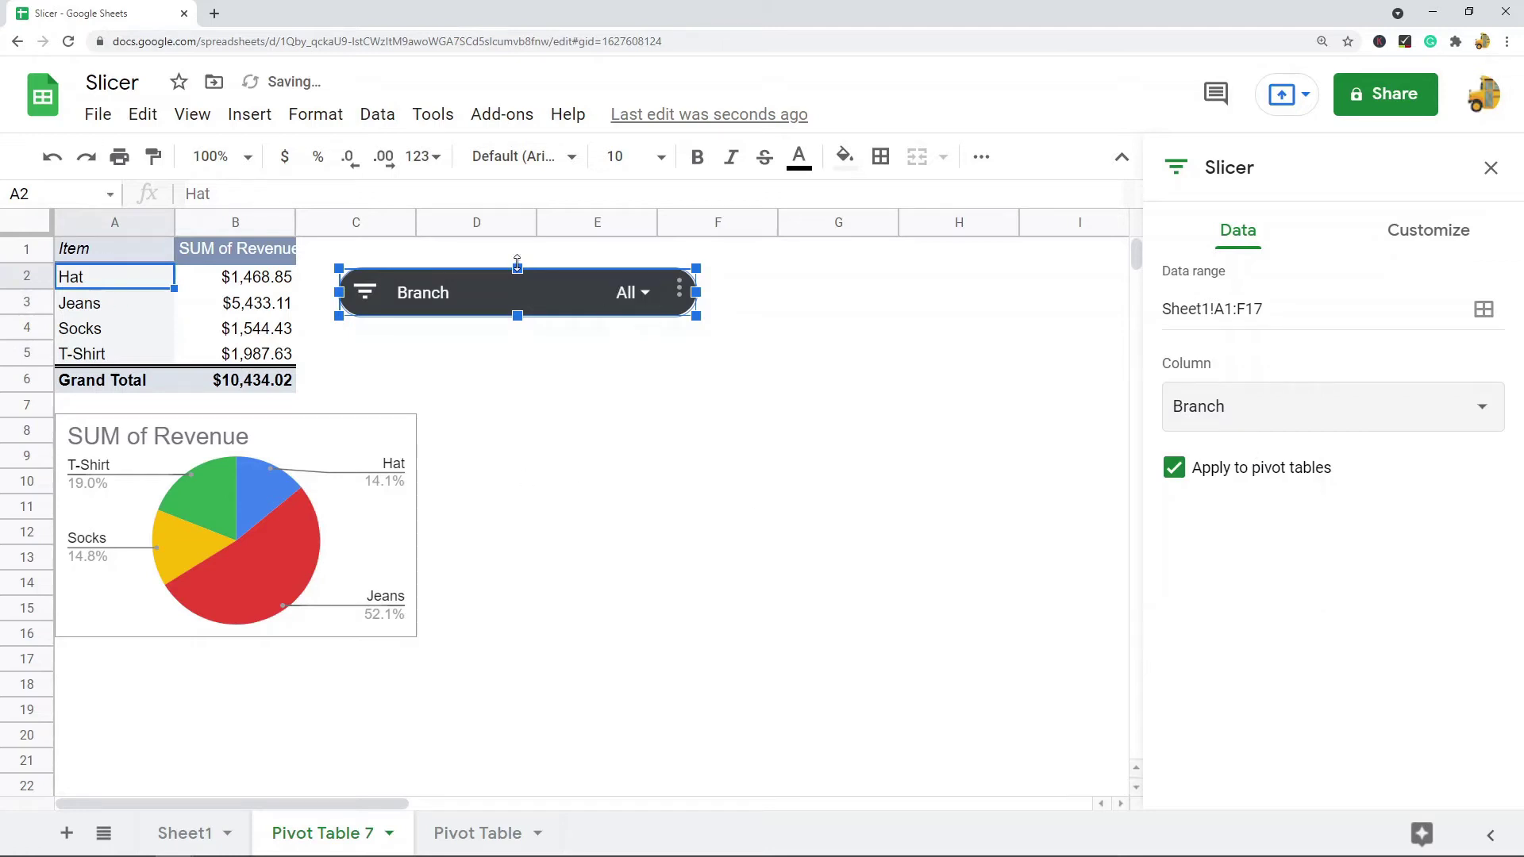
Move the Branch slicer further right and filter it to North only.
left_click_drag(479, 294, 502, 270)
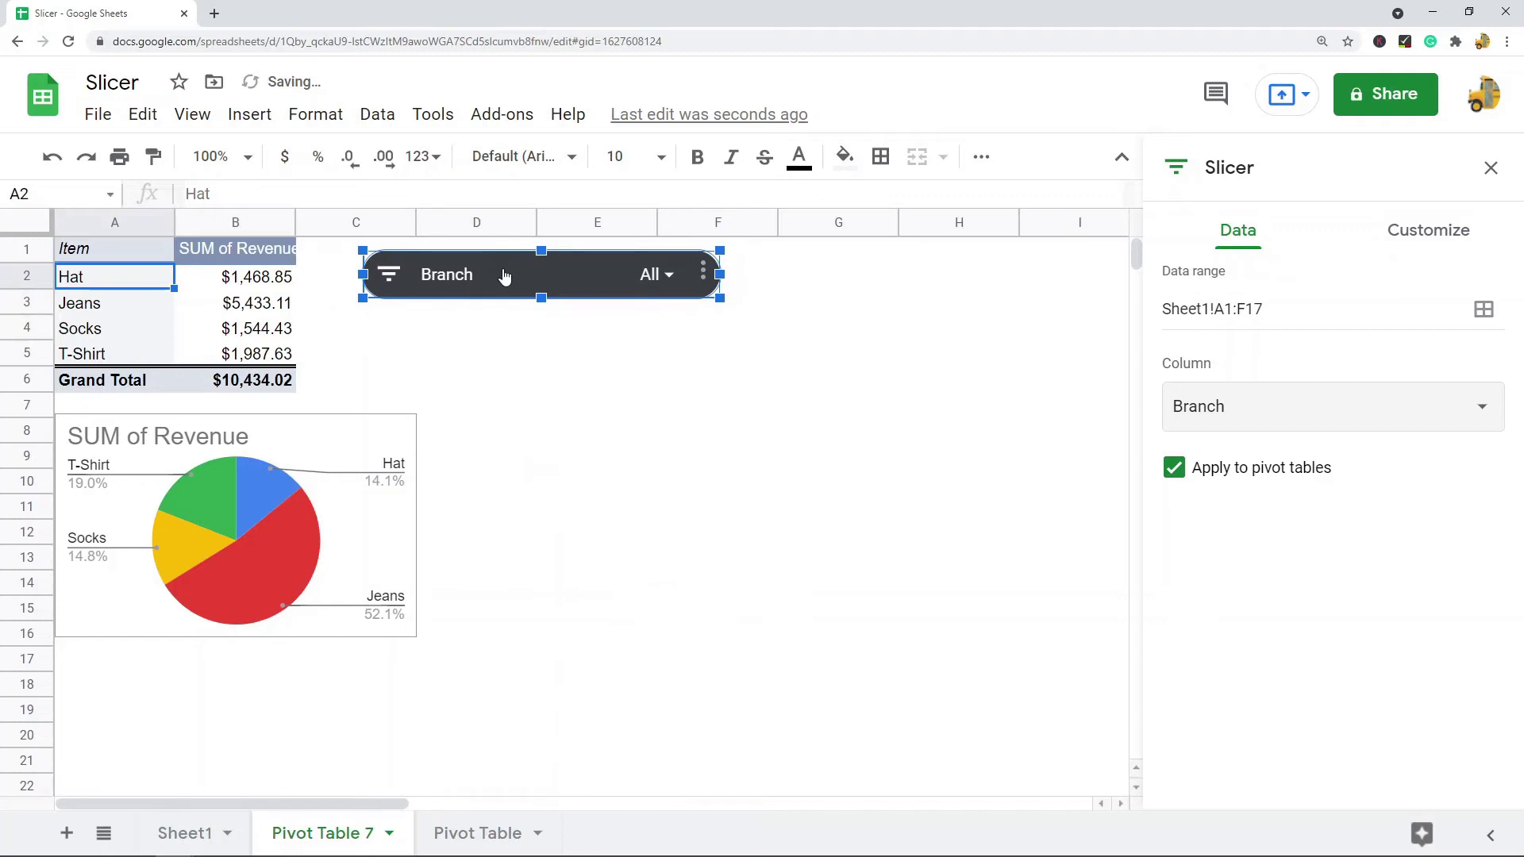
left_click(674, 284)
left_click(649, 274)
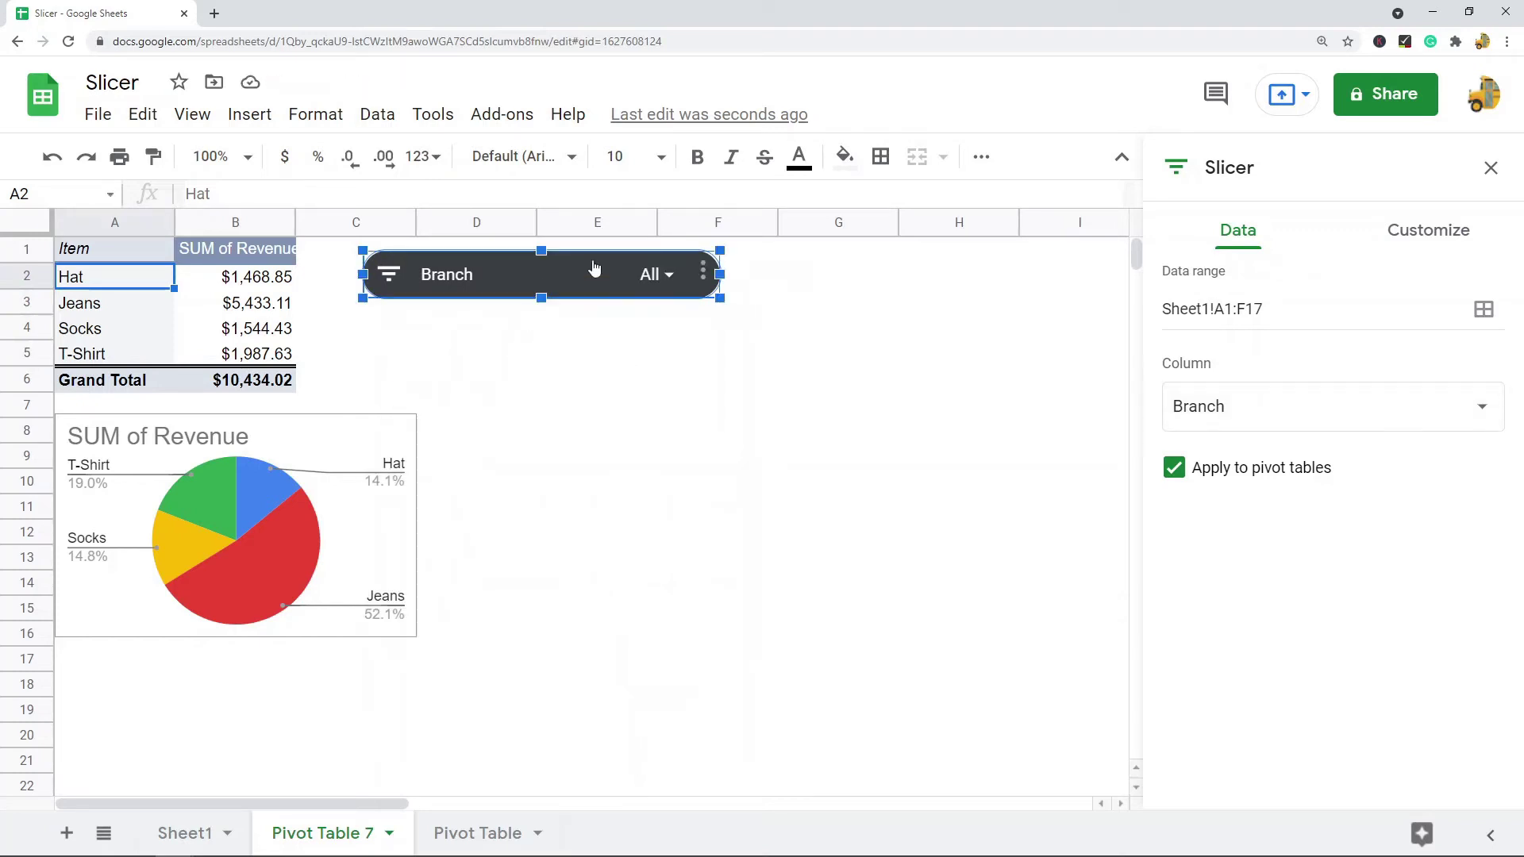
left_click_drag(593, 268, 751, 280)
left_click(822, 288)
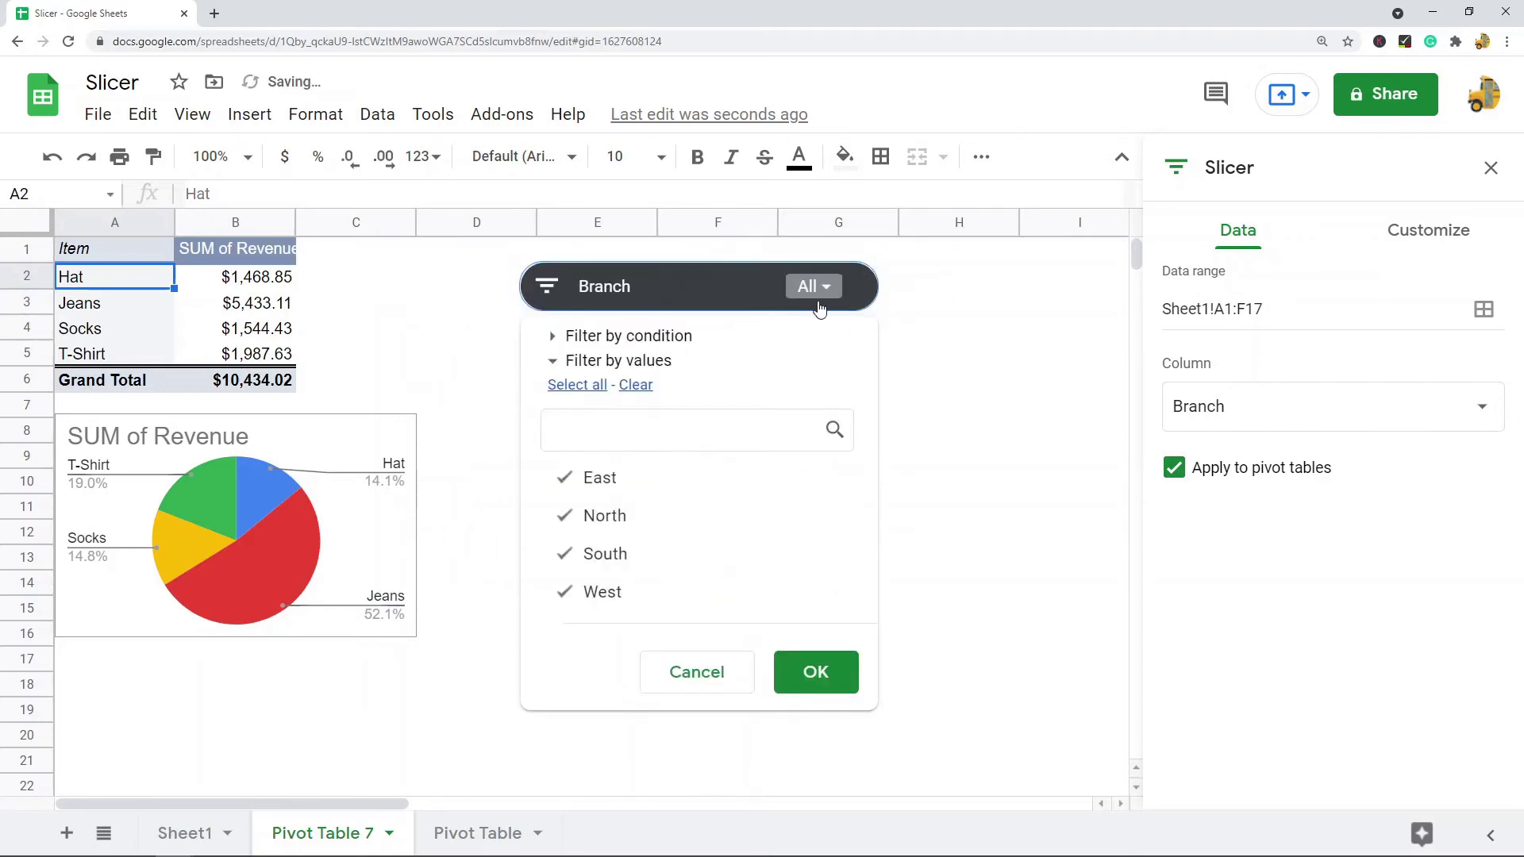
left_click(639, 387)
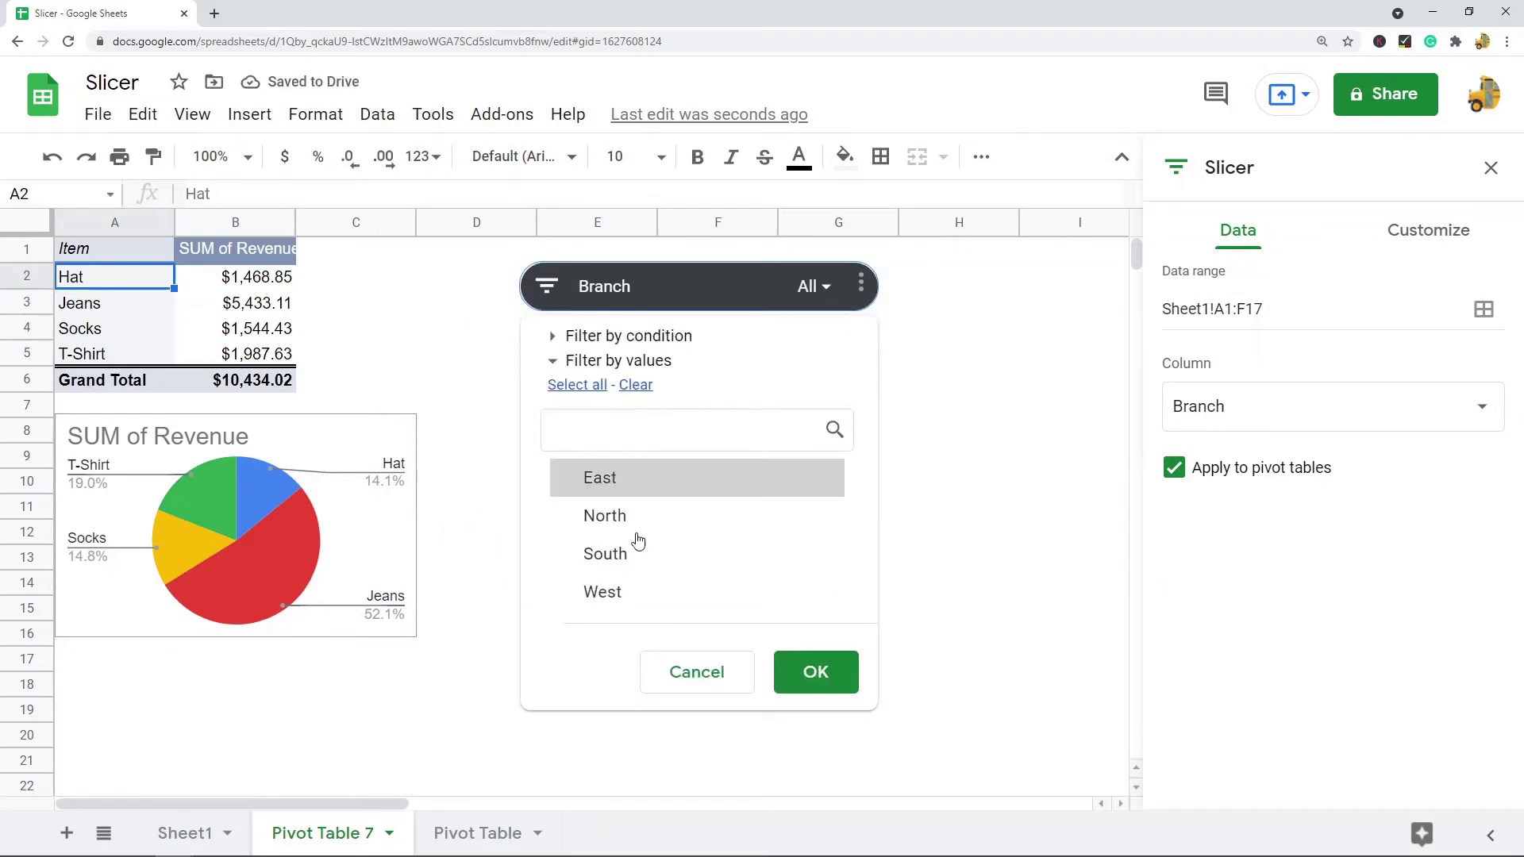
left_click(566, 520)
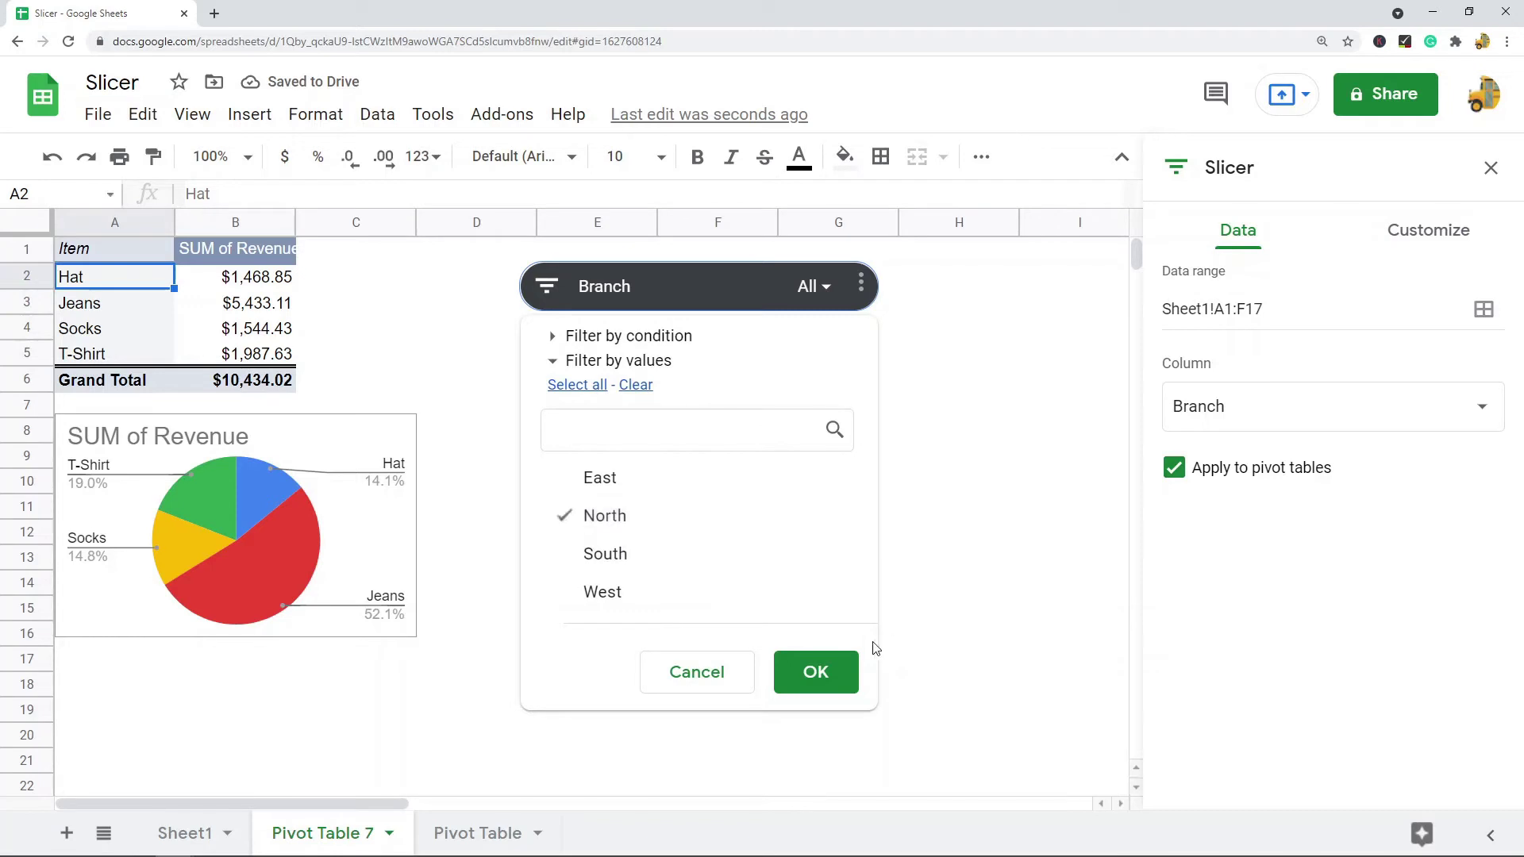
left_click(811, 675)
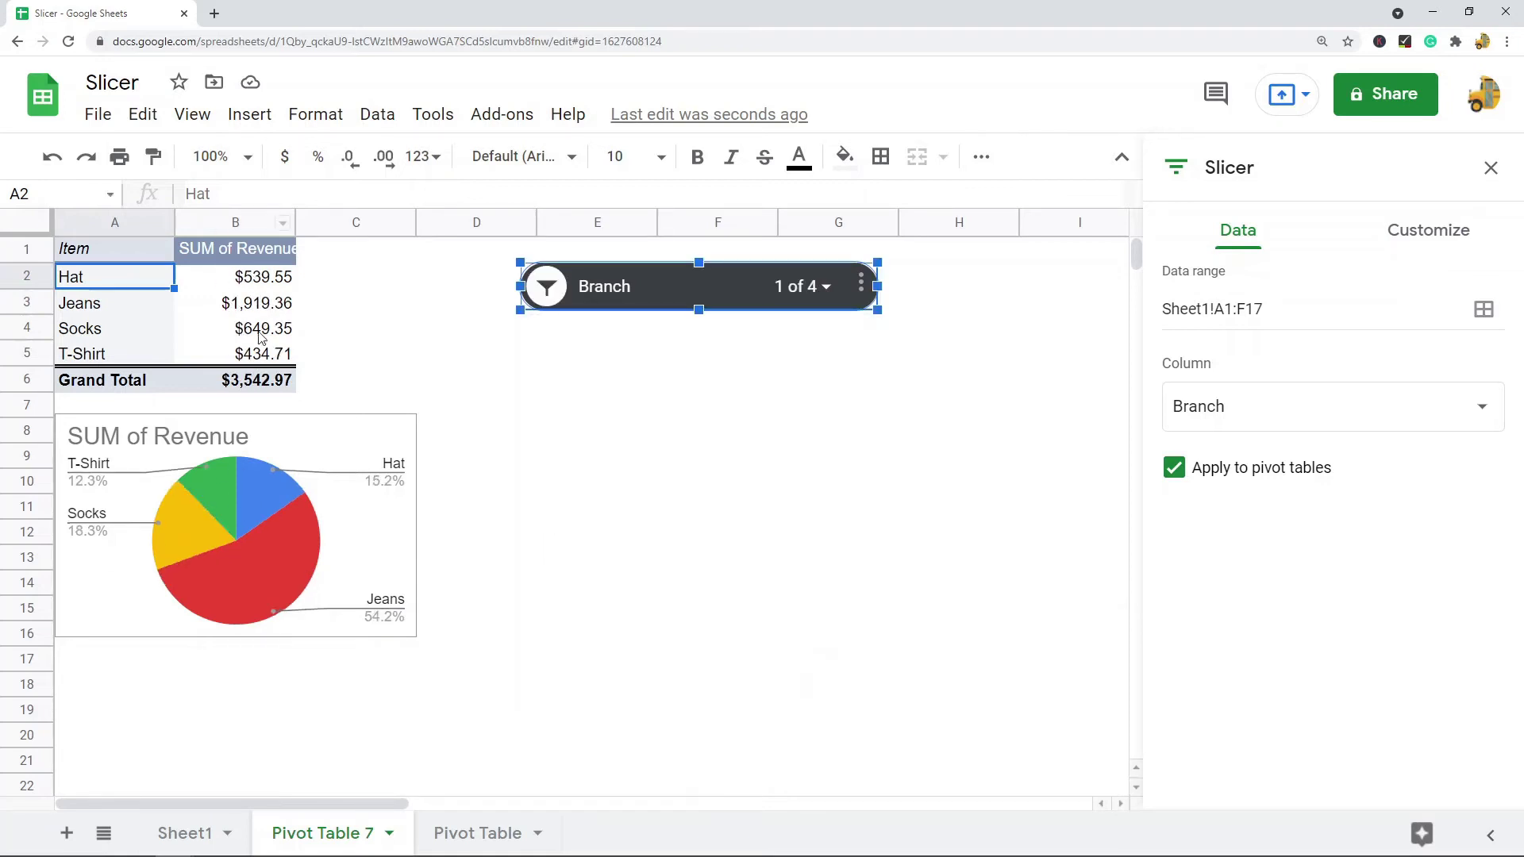
Switch the slicer filter from North to South, dropping the Grand Total to $2,193.58.
left_click(814, 288)
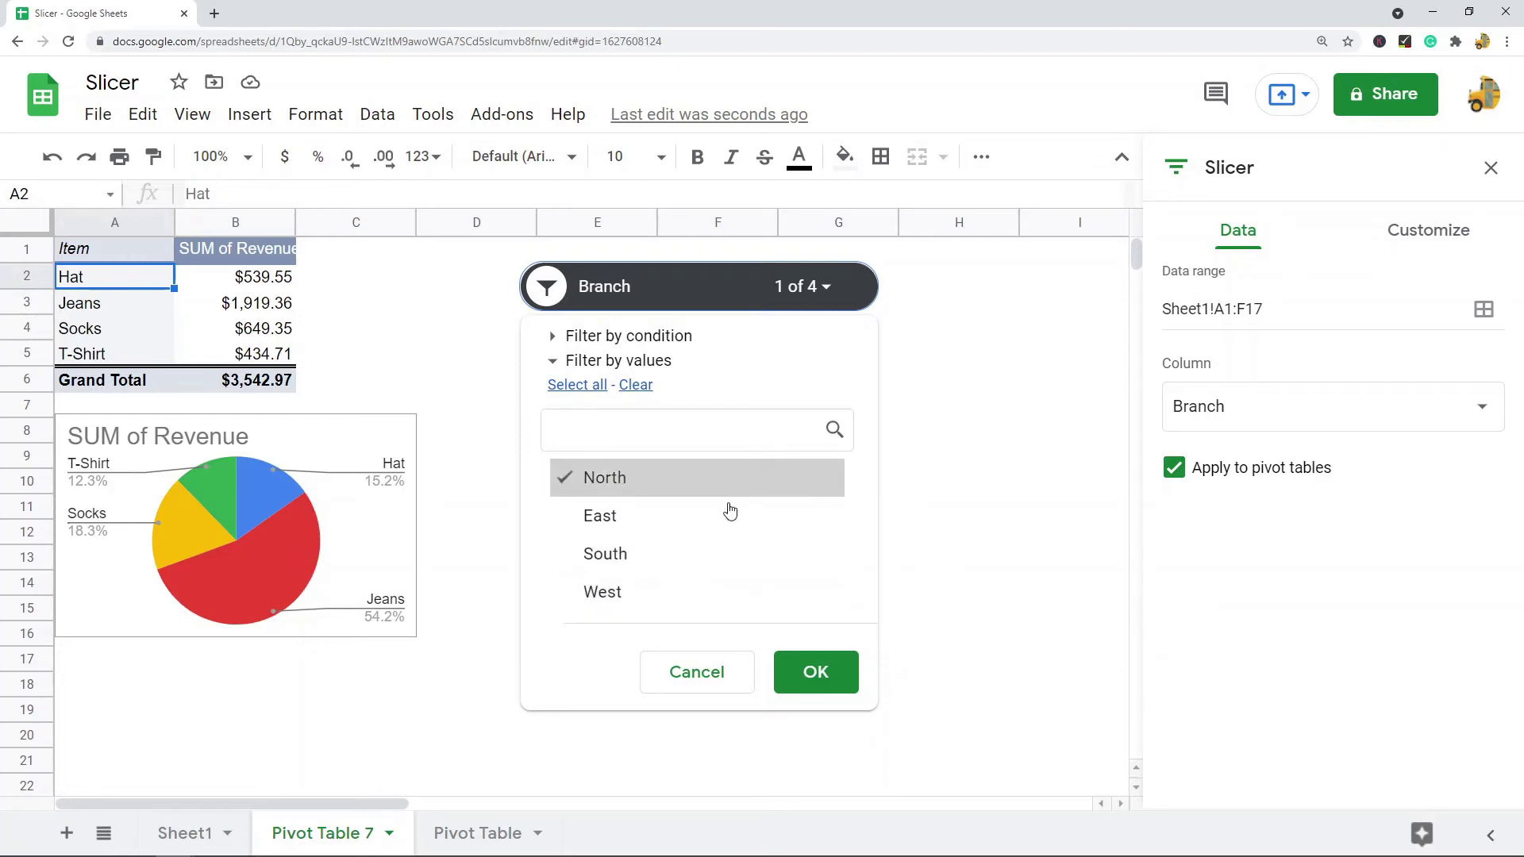
left_click(564, 479)
left_click(566, 555)
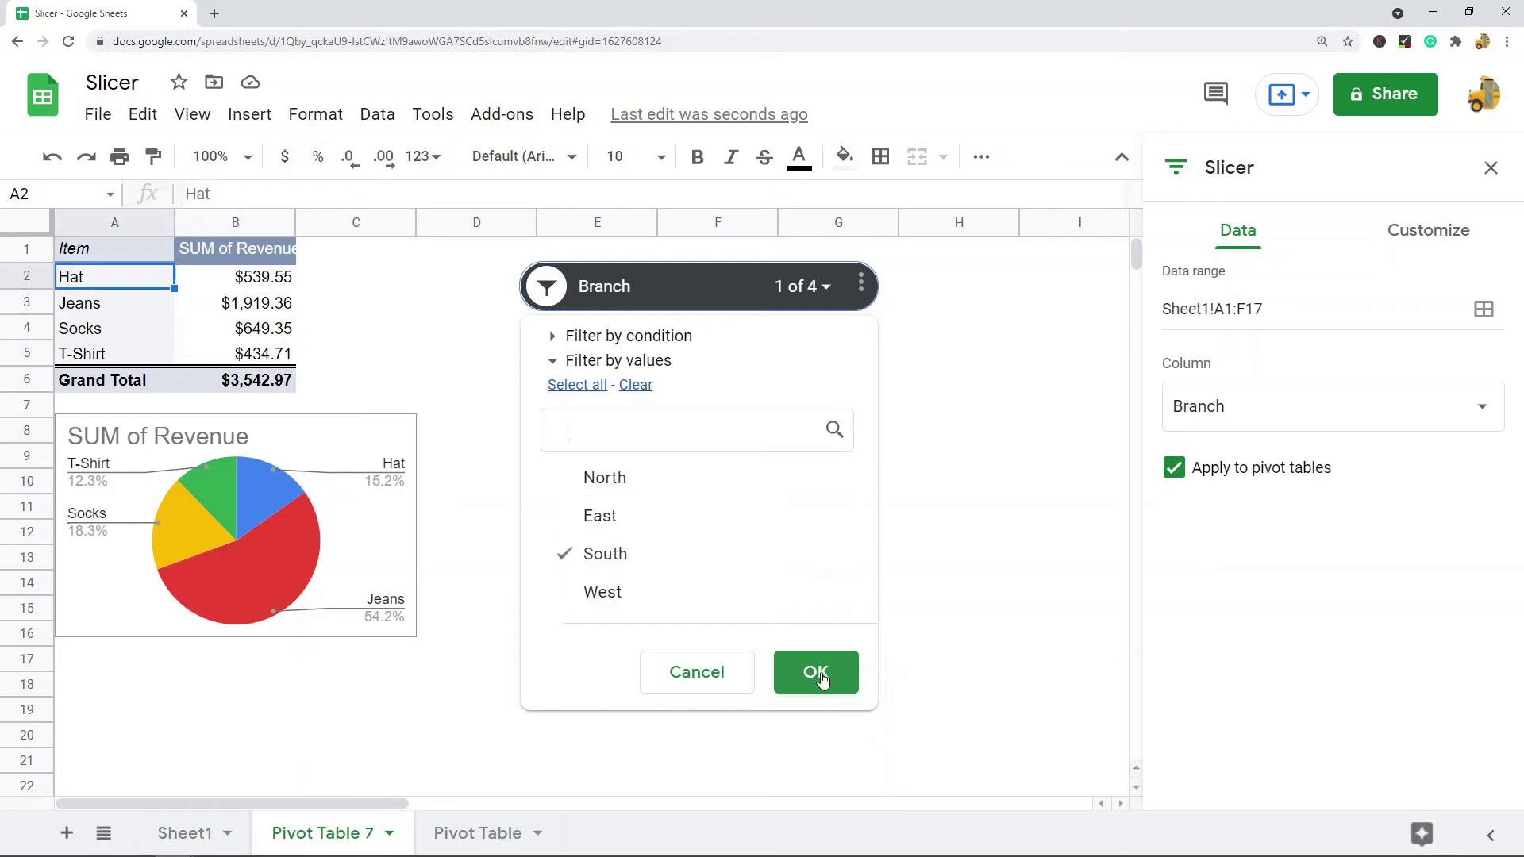
left_click(817, 679)
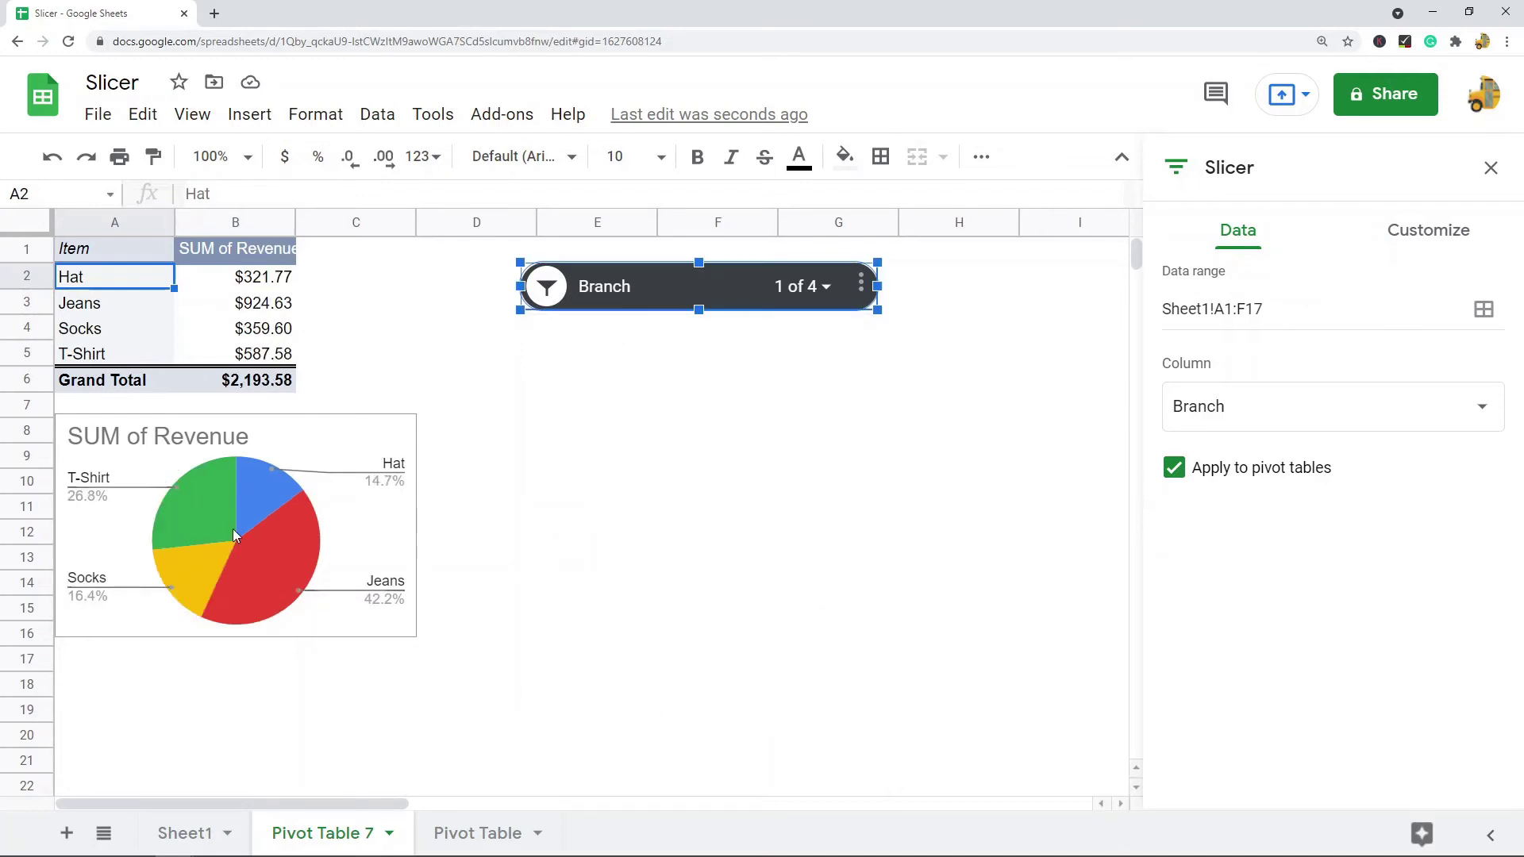
left_click(207, 375)
Move the Branch slicer left so it starts at column D.
left_click(386, 333)
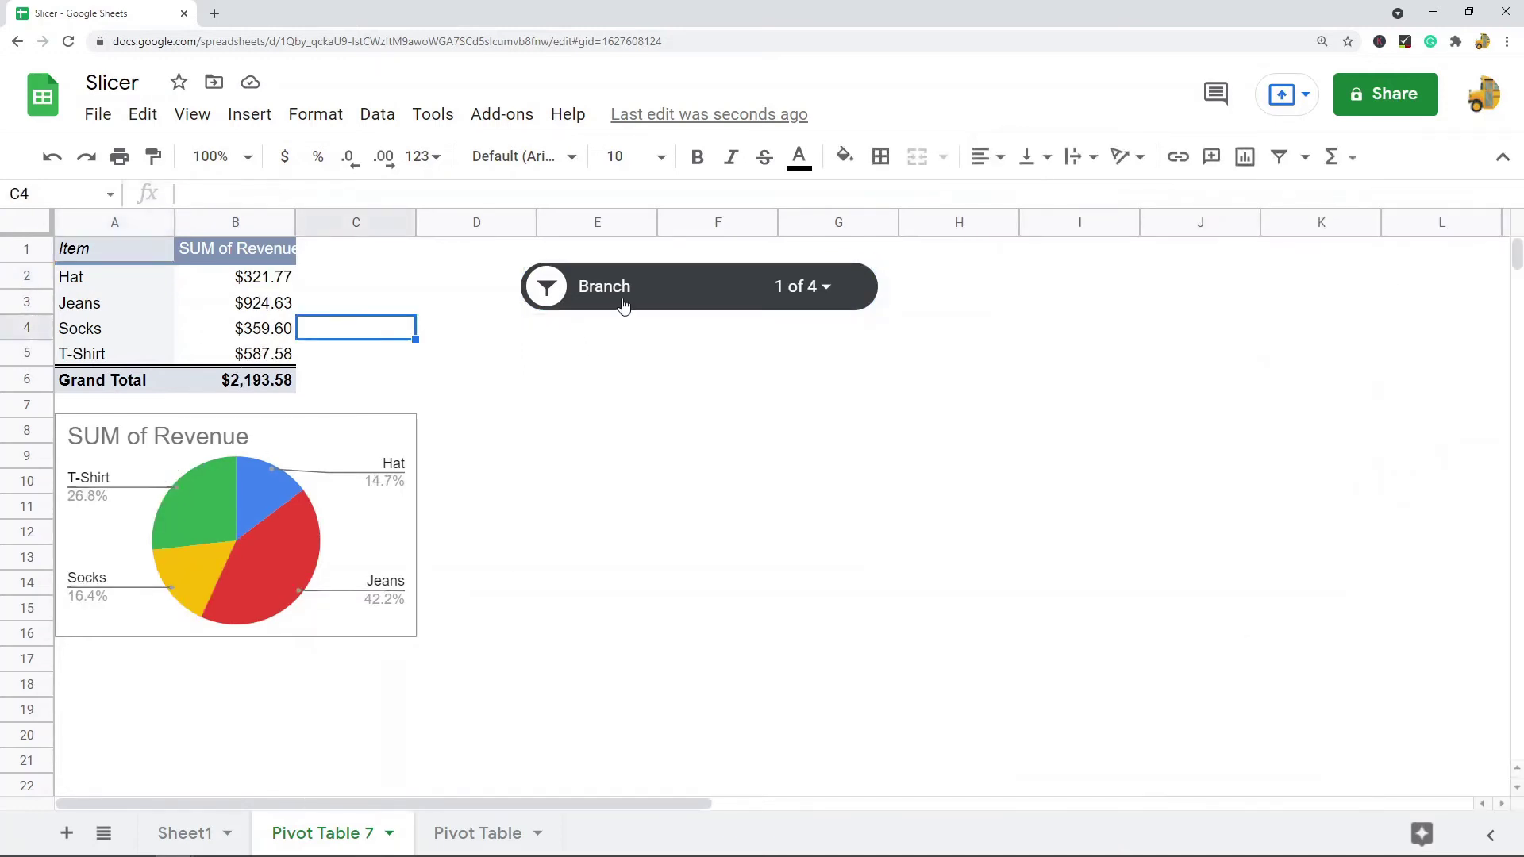
left_click(624, 306)
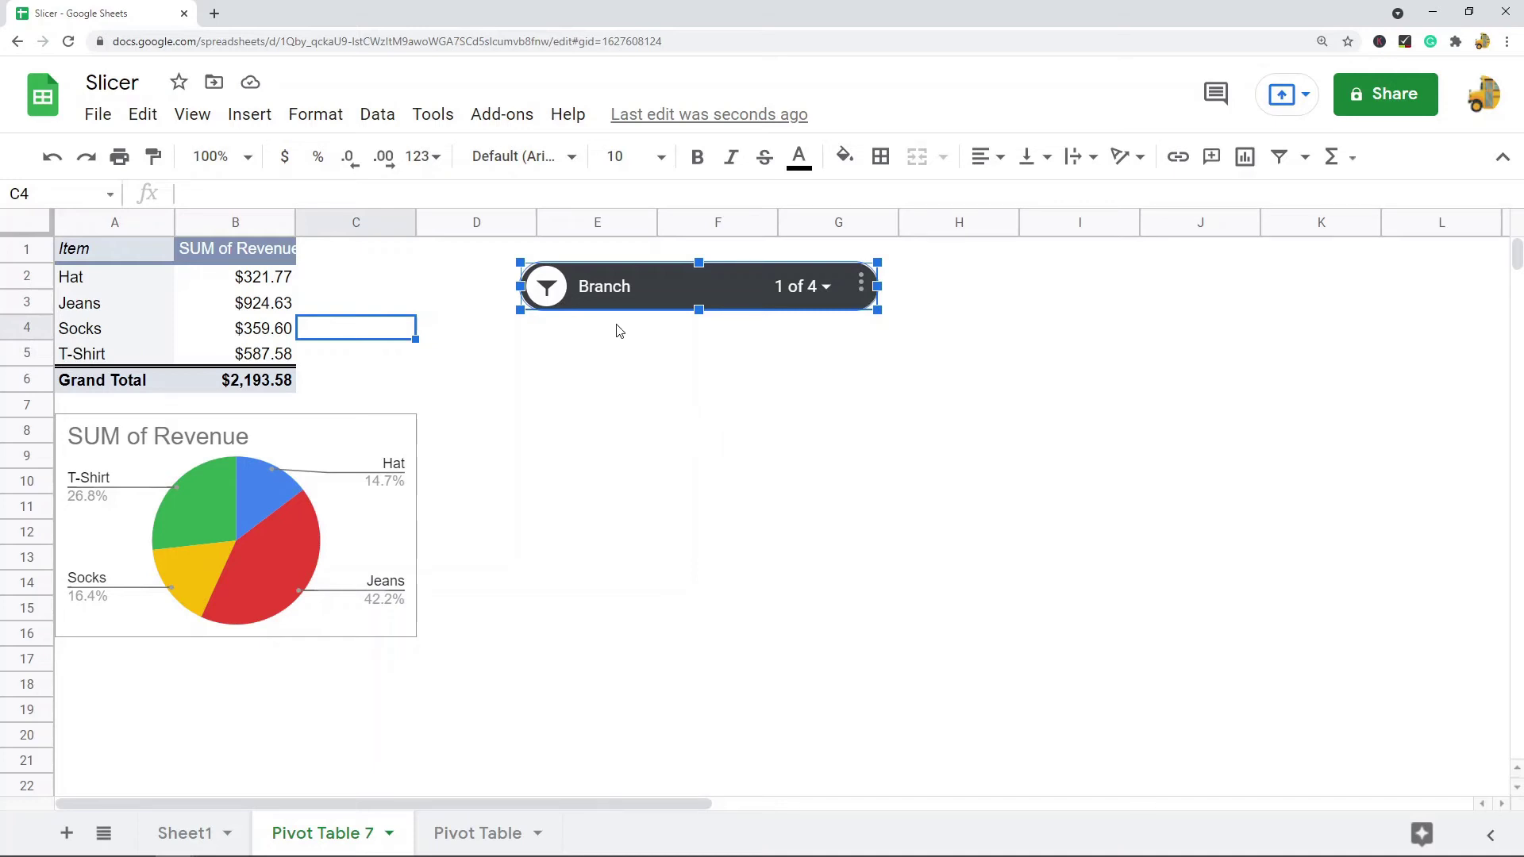
left_click_drag(632, 285, 564, 284)
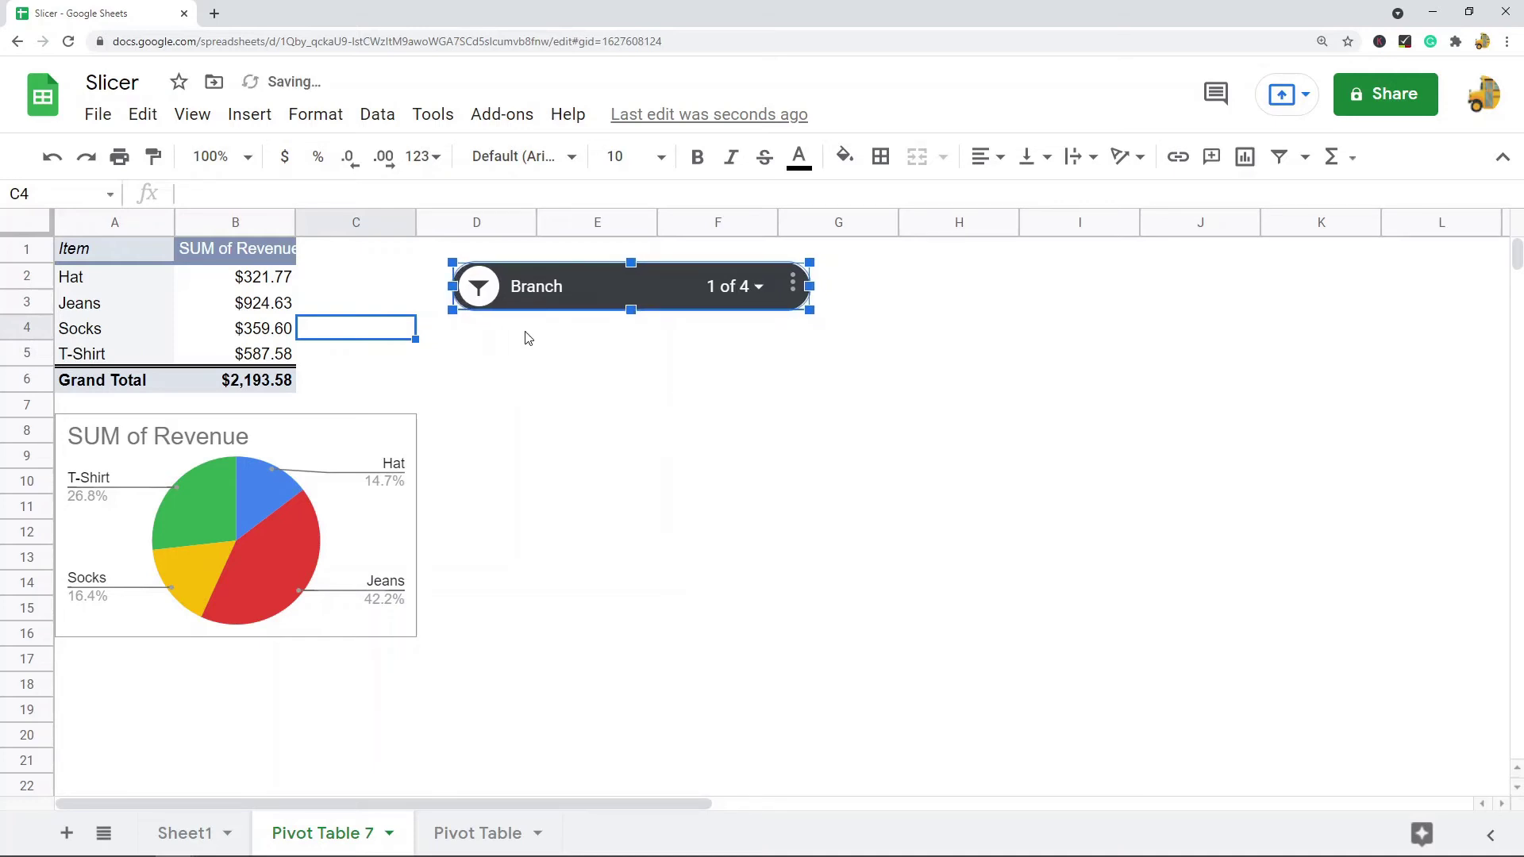
Open the slicer's Customize settings, click into the Title field, then close the panel.
double_click(562, 292)
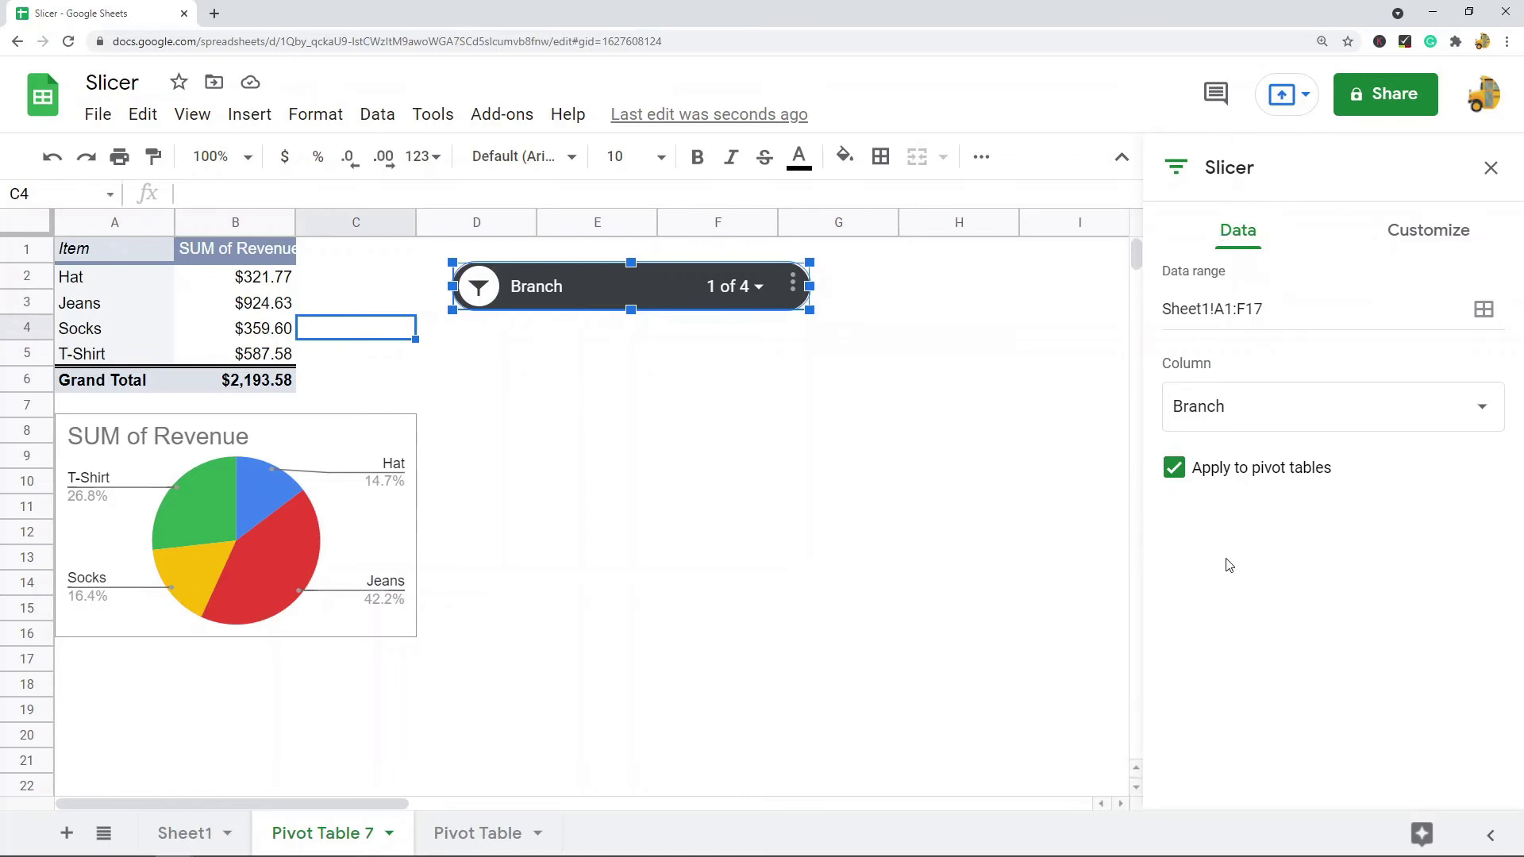
left_click(1426, 228)
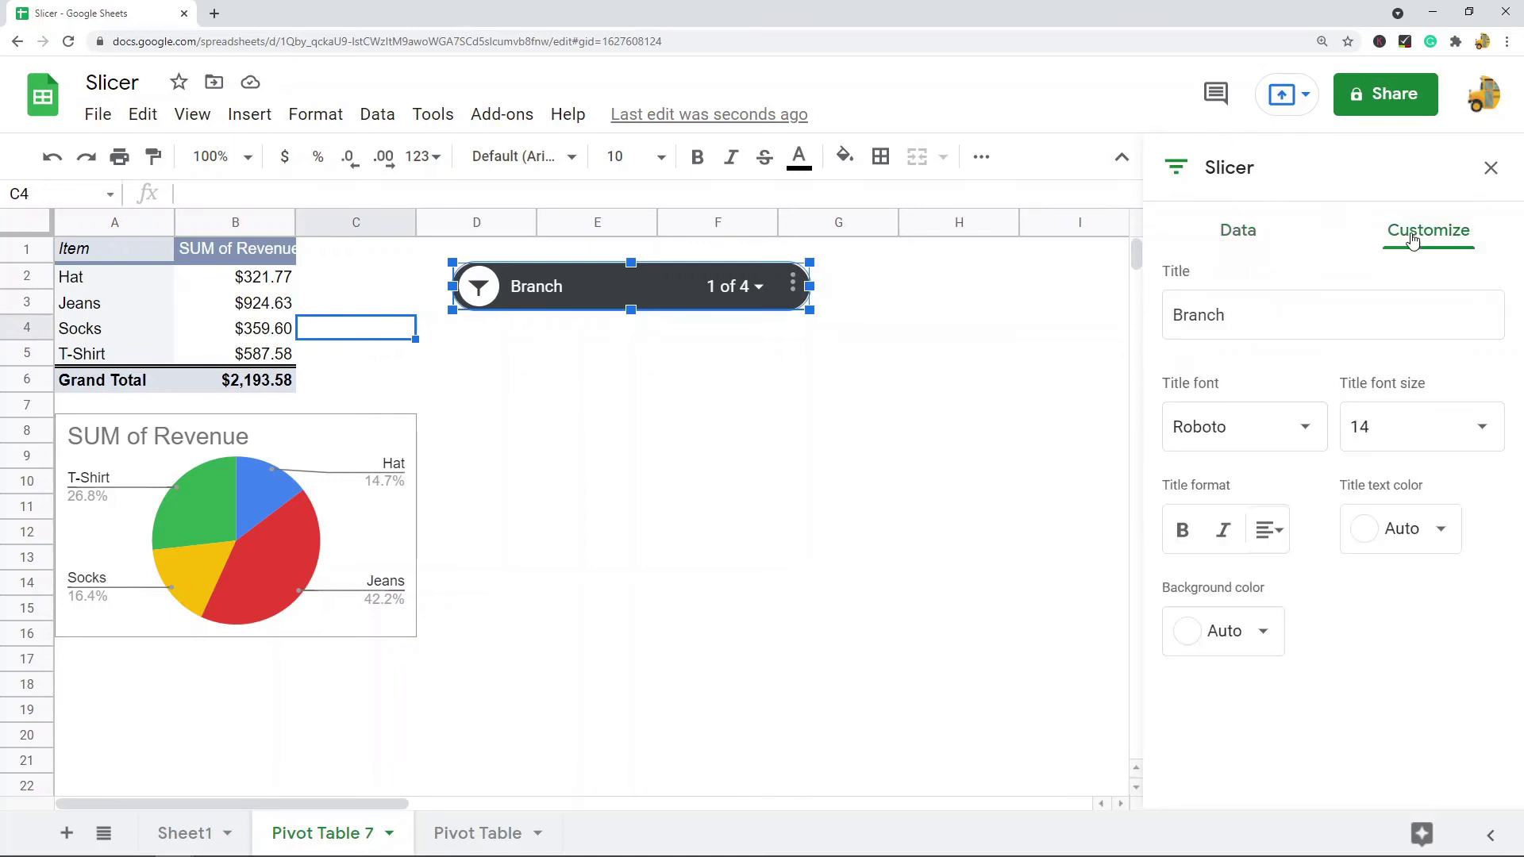
left_click(1232, 316)
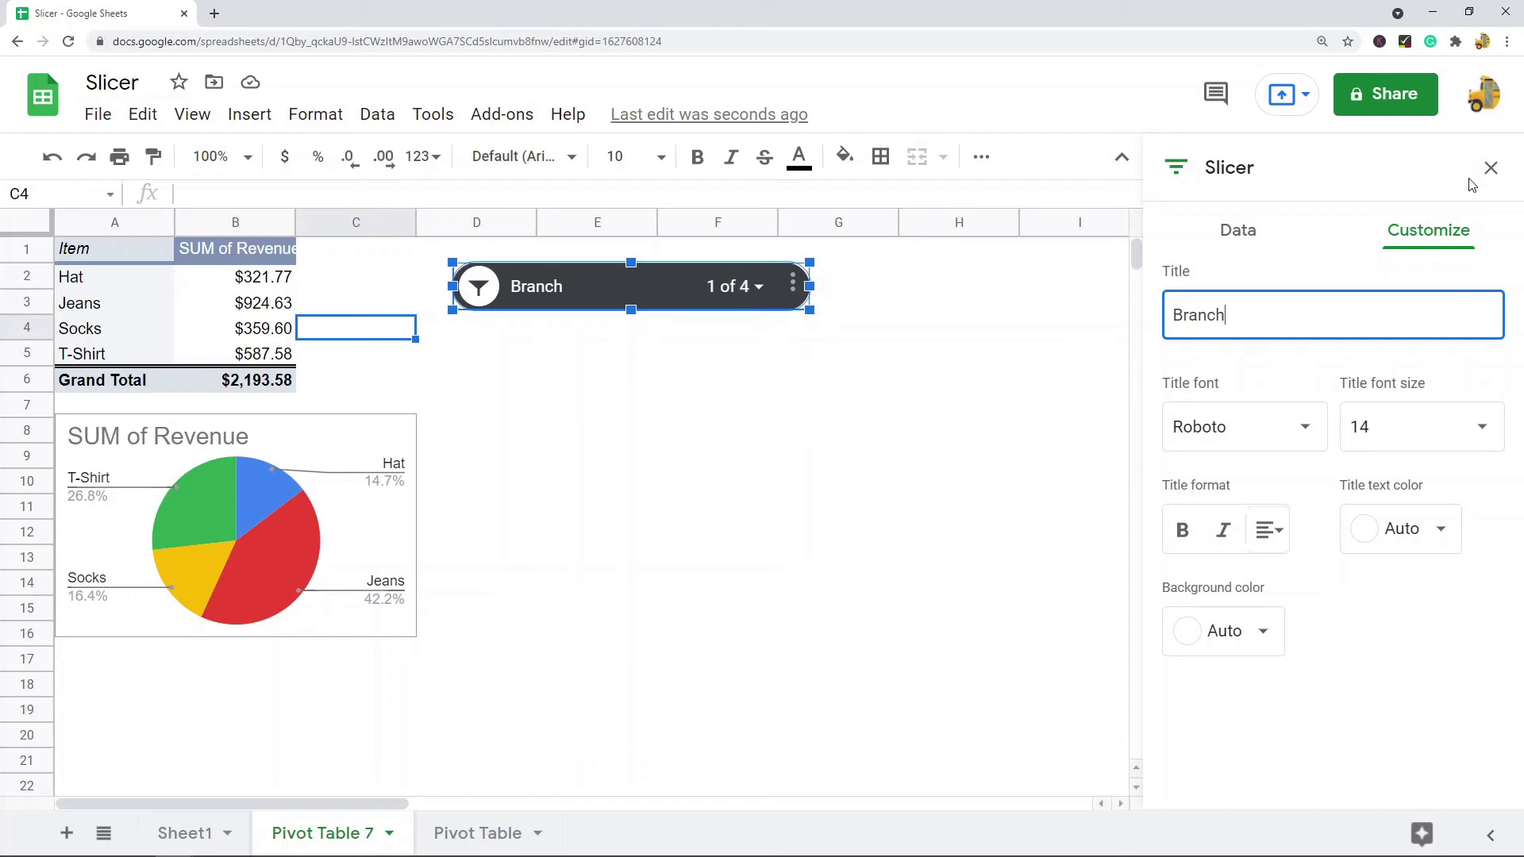
left_click(1490, 168)
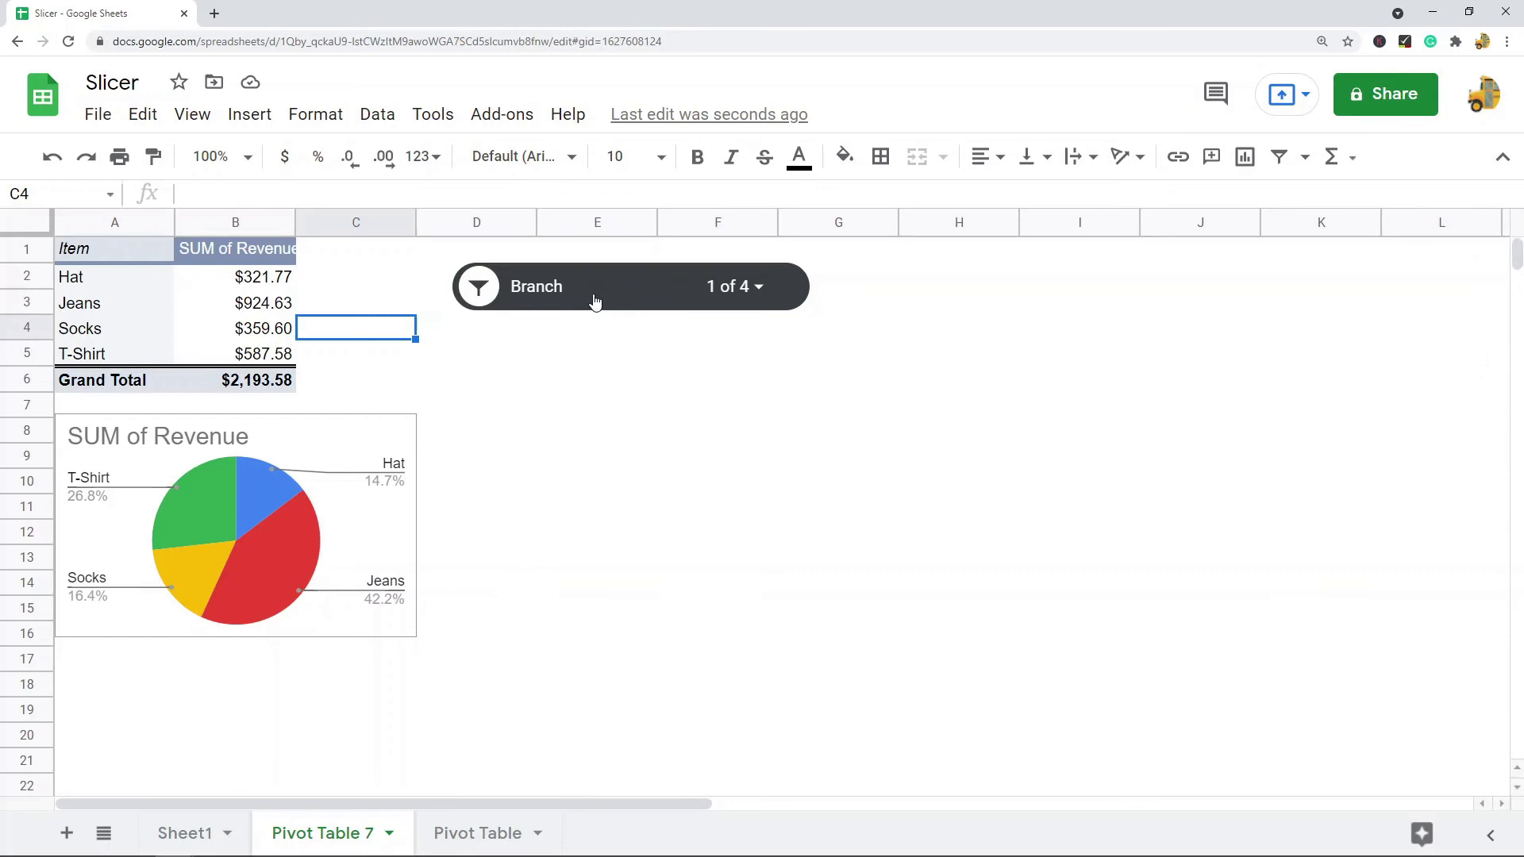
left_click(620, 280)
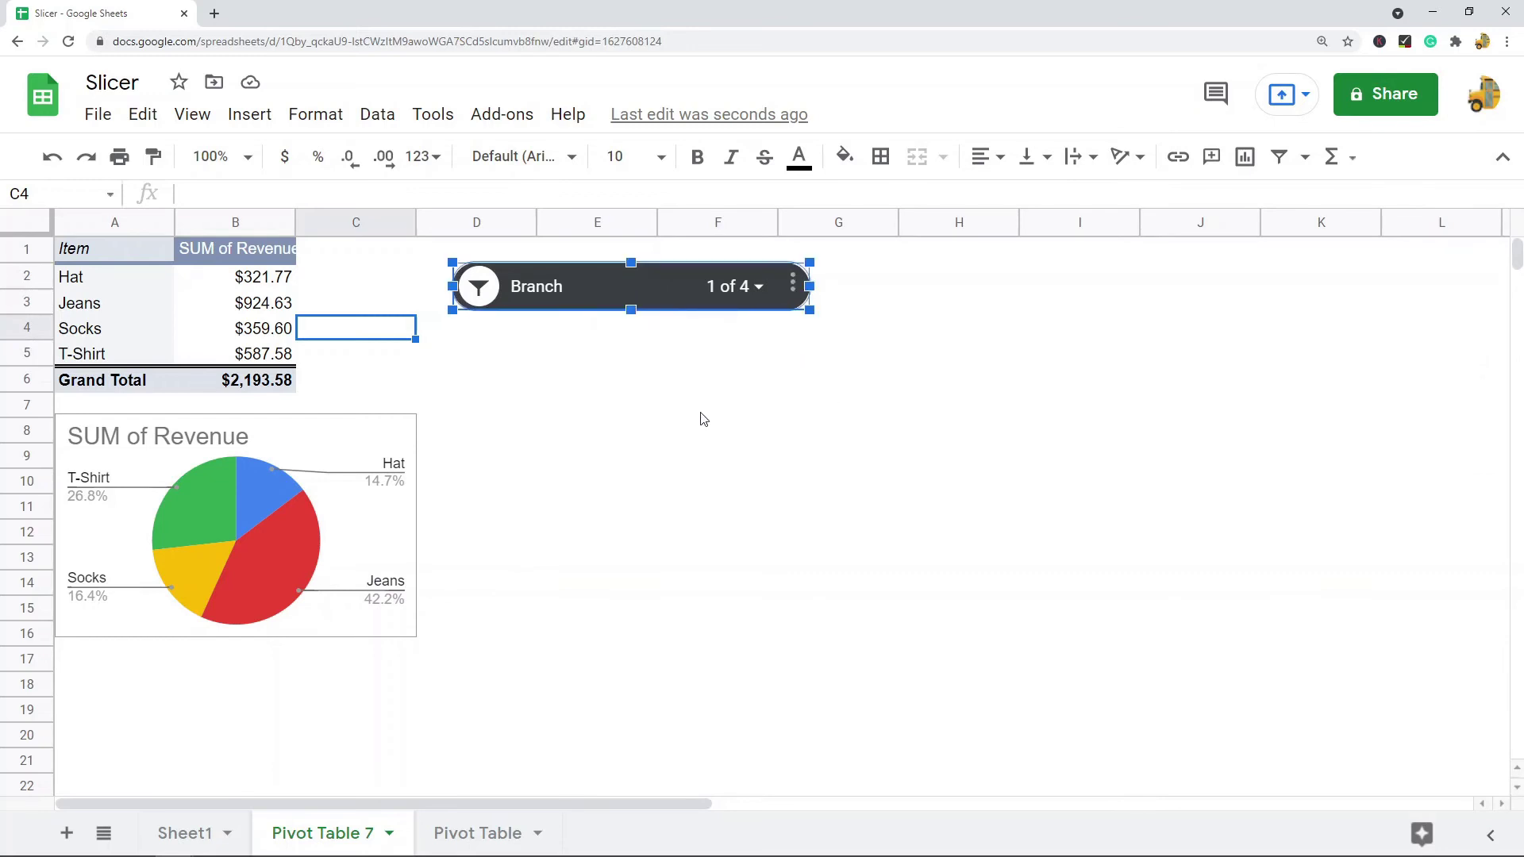
Open the slicer's filter options and browse the Filter by condition list without choosing one.
left_click(760, 293)
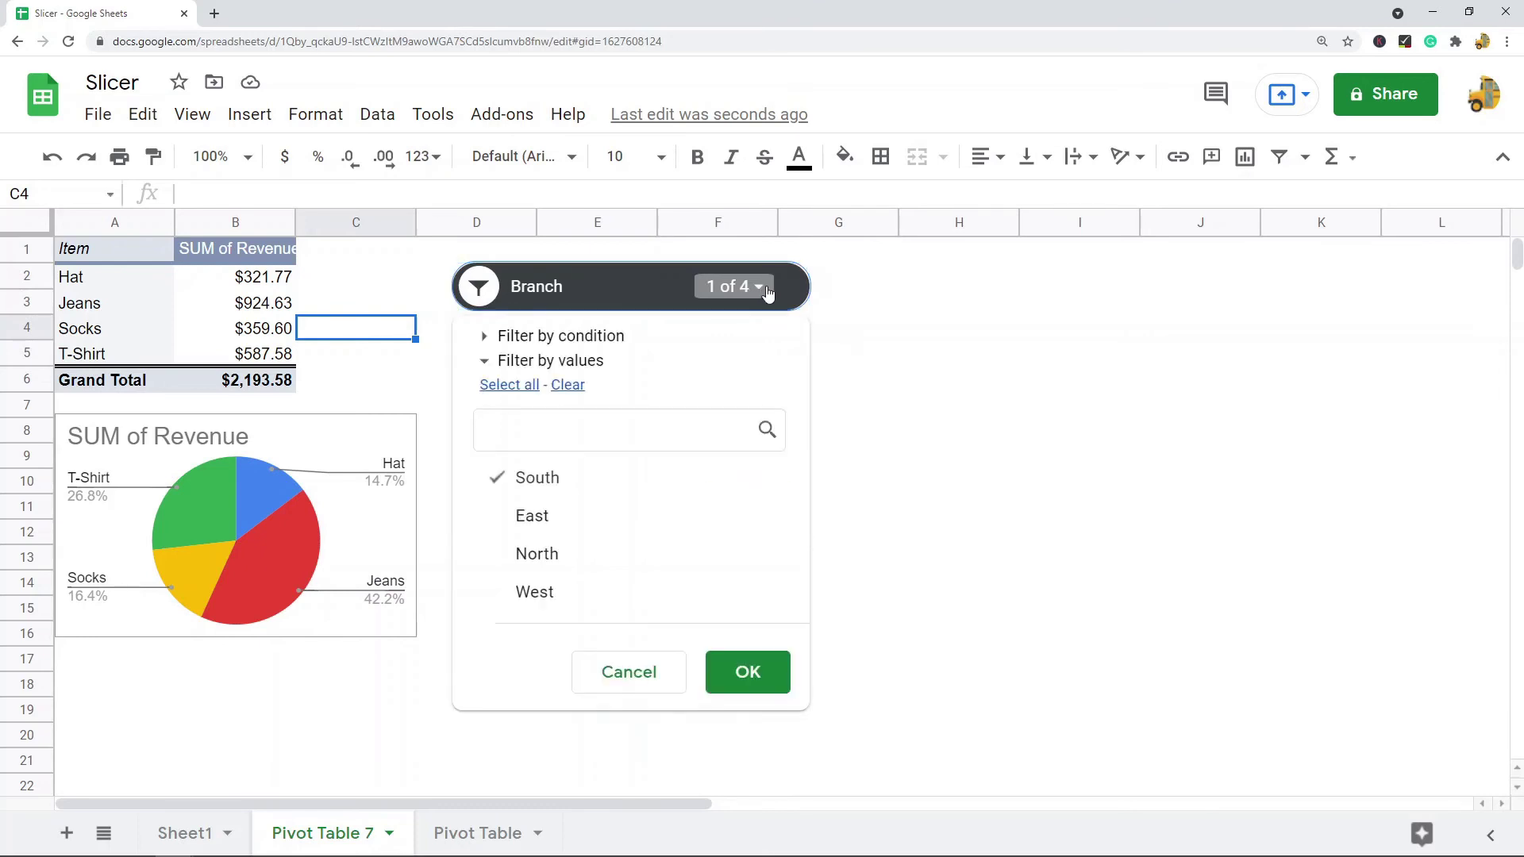
left_click(485, 337)
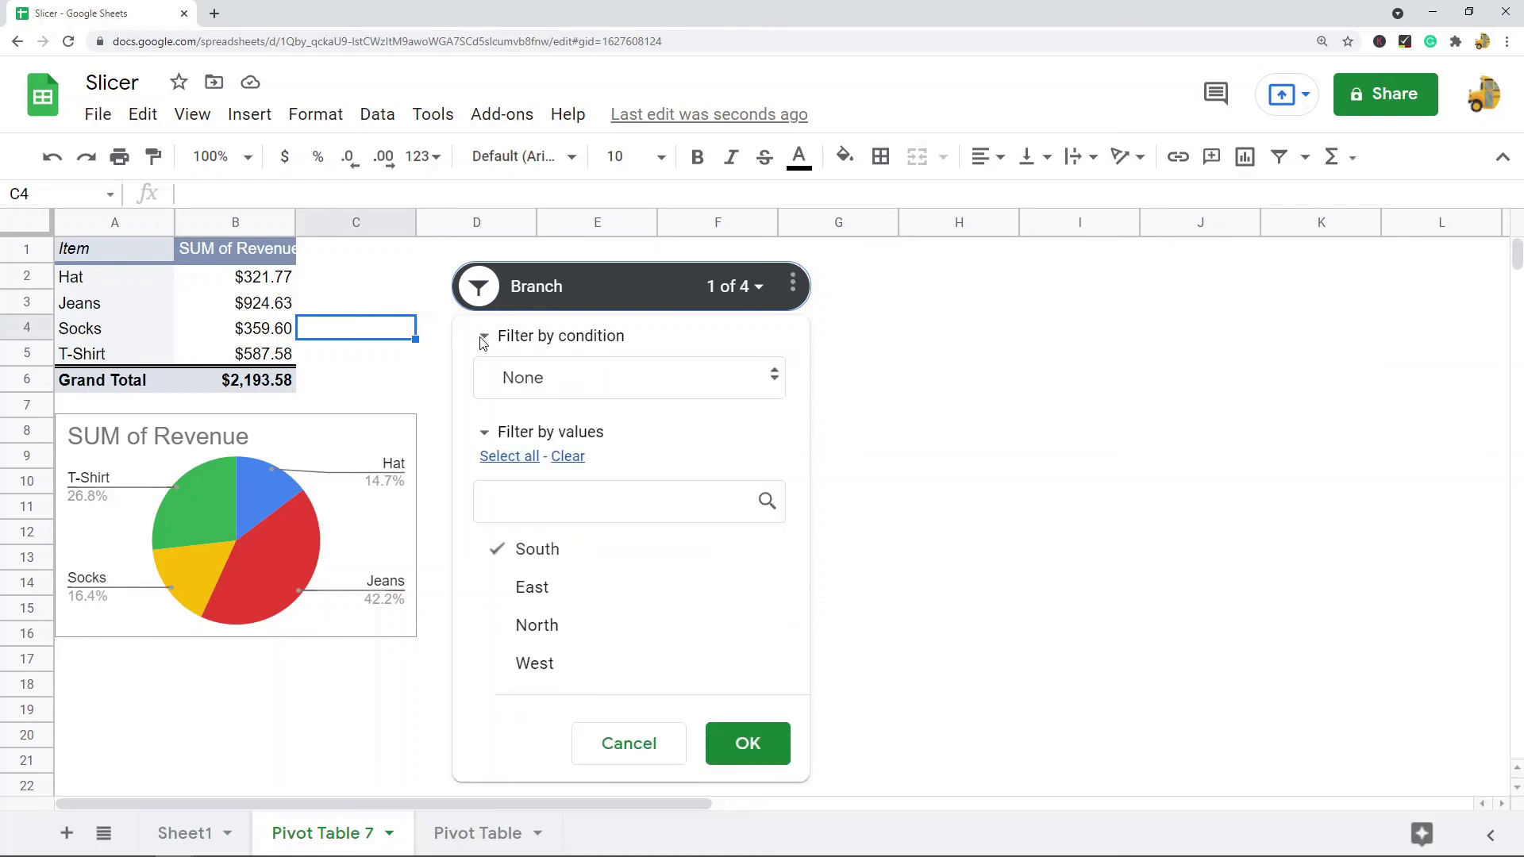
left_click(600, 383)
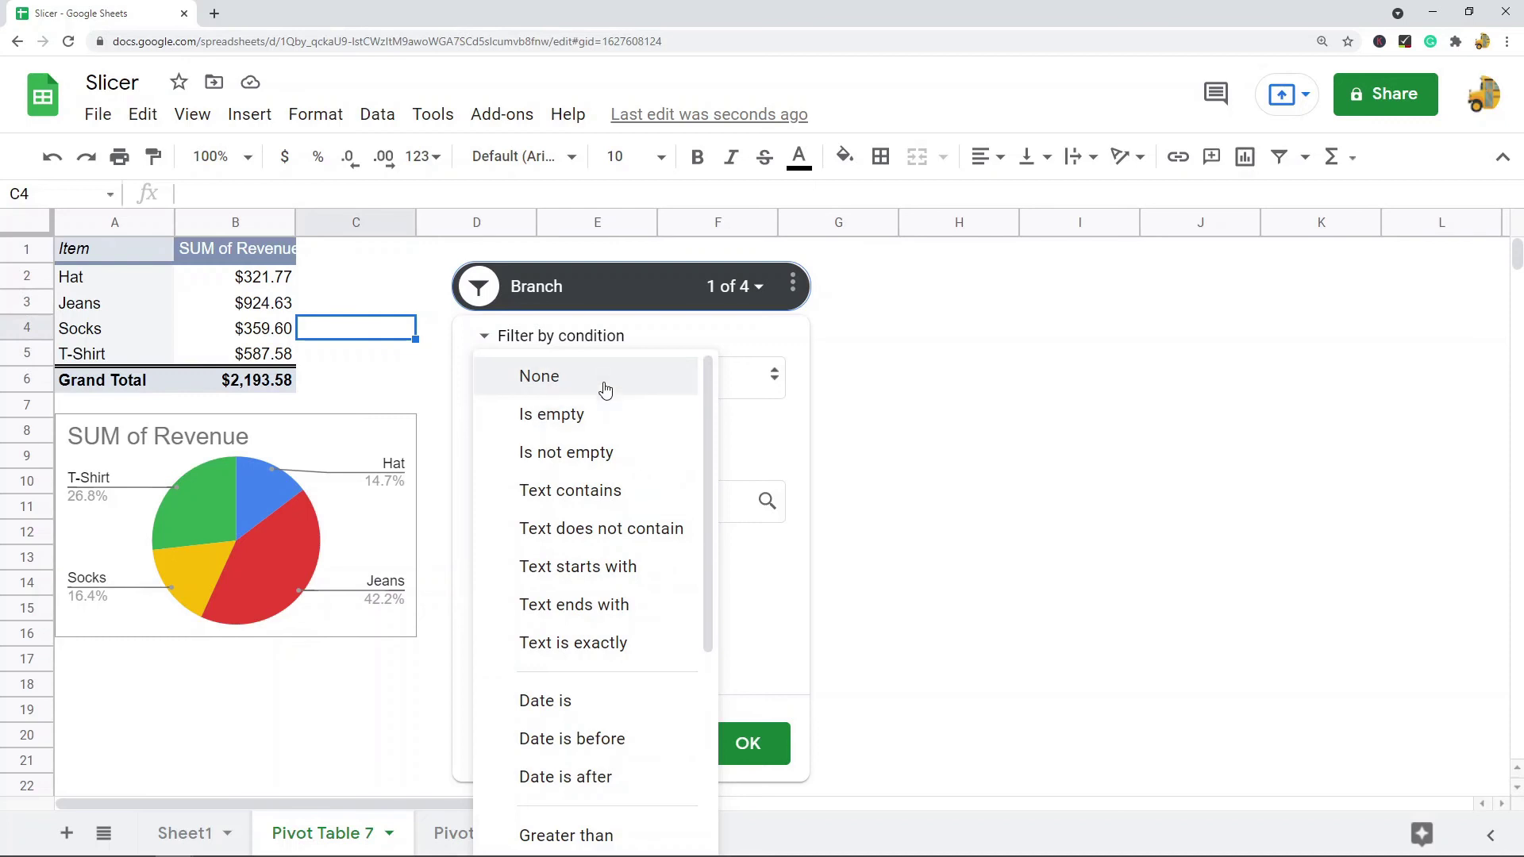
scroll(614, 500, "down", 4)
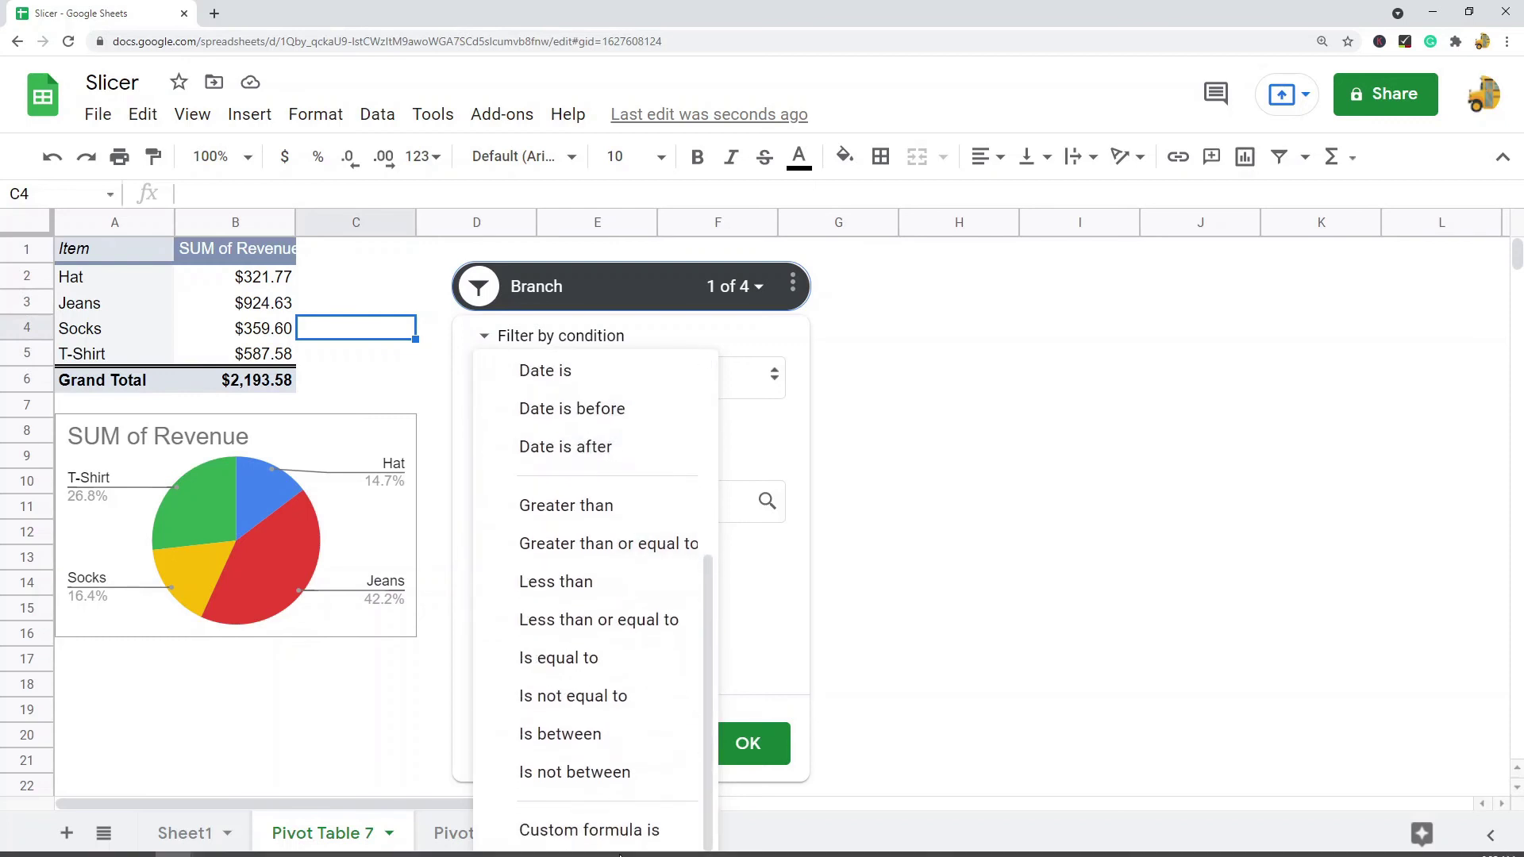
scroll(592, 494, "up", 3)
scroll(555, 572, "up", 2)
scroll(555, 585, "down", 4)
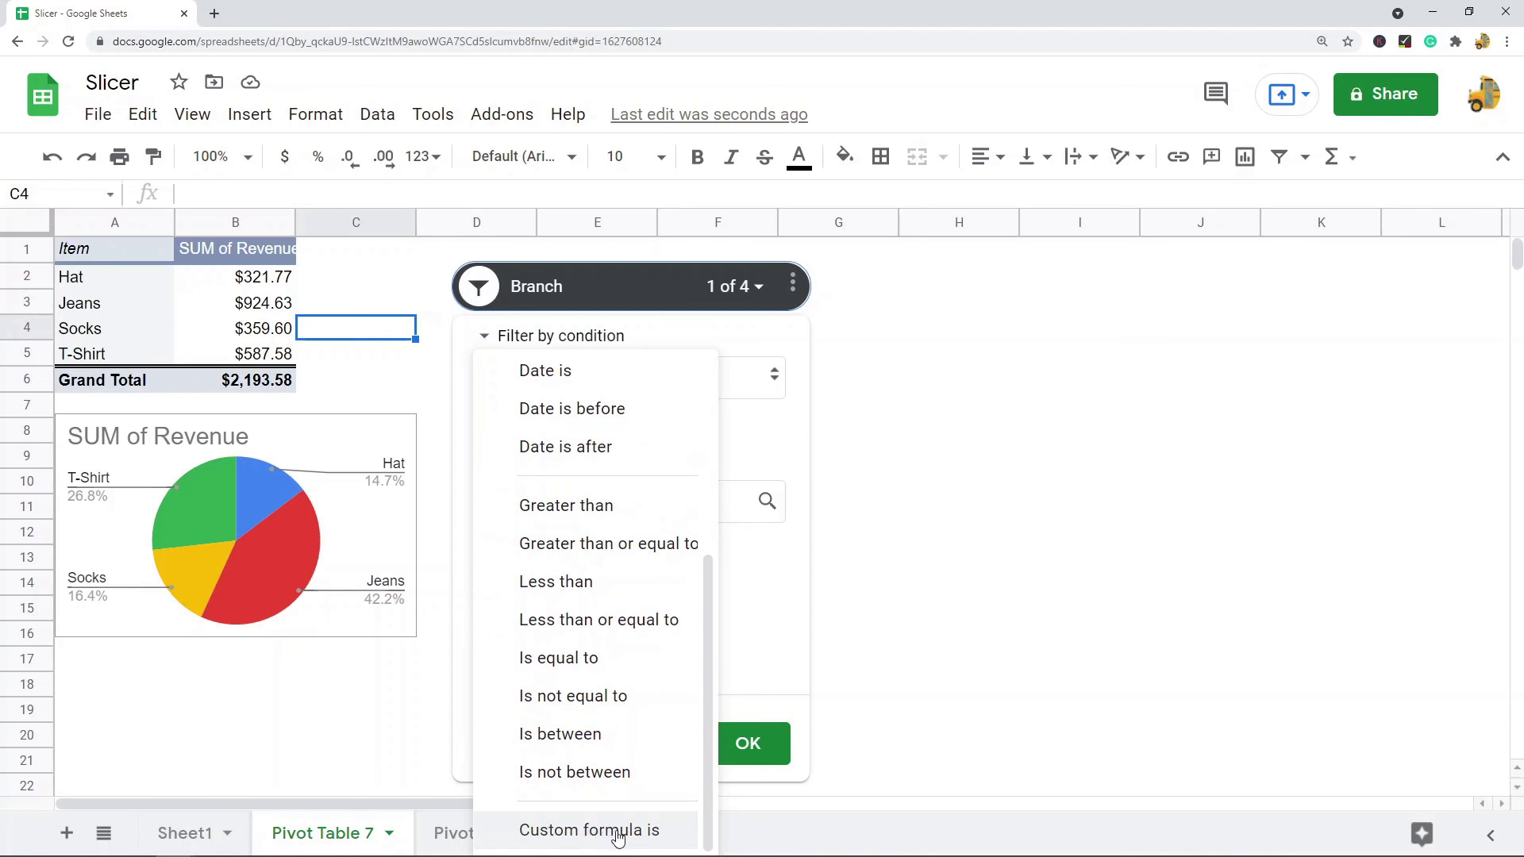
left_click(741, 343)
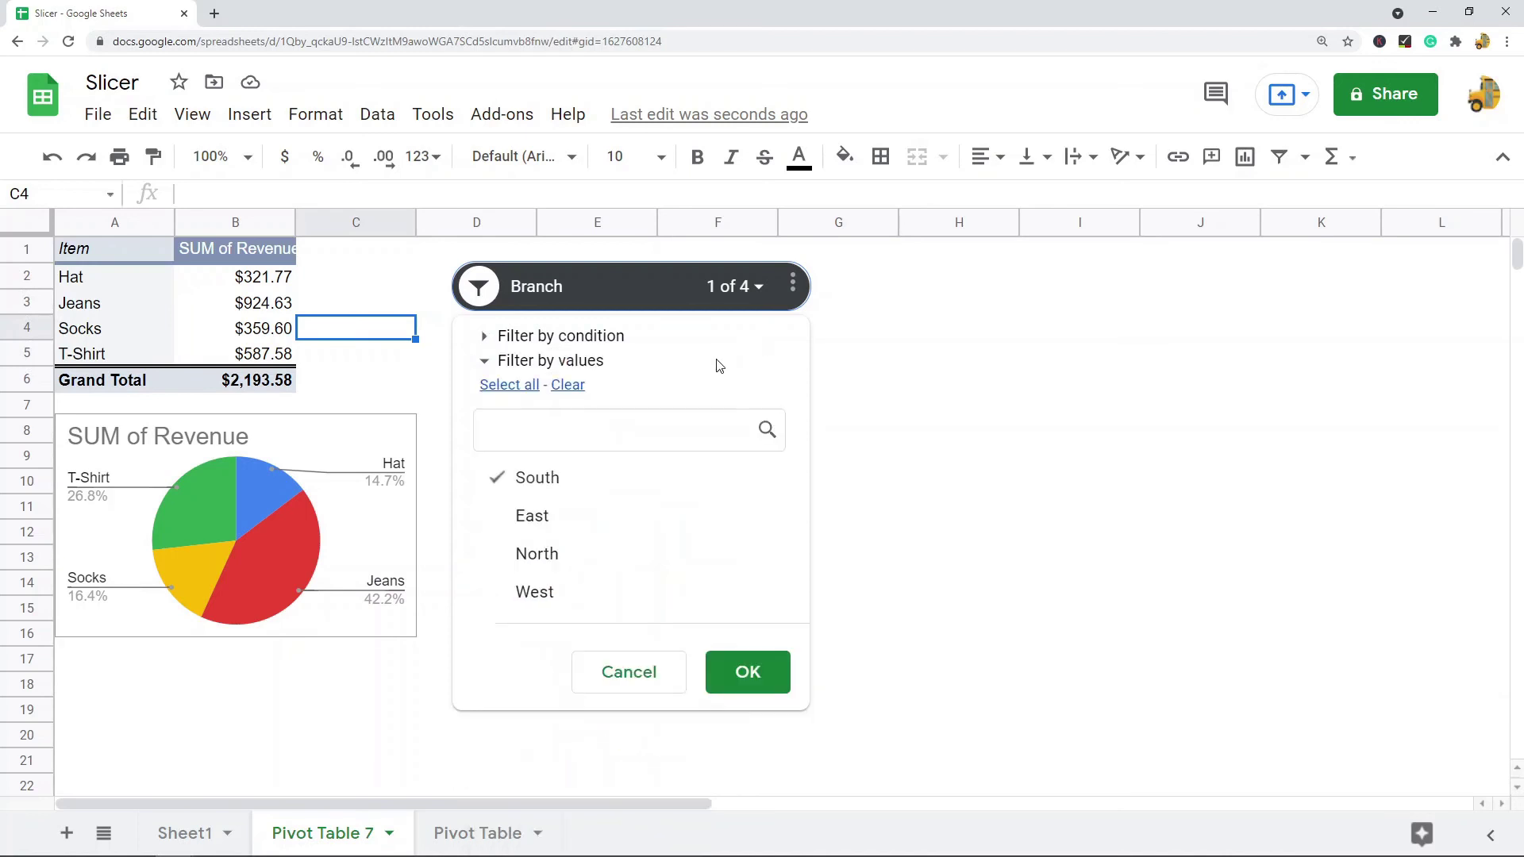
Collapse and re-expand Filter by values, then click into its search box.
left_click(495, 365)
left_click(497, 368)
left_click(535, 418)
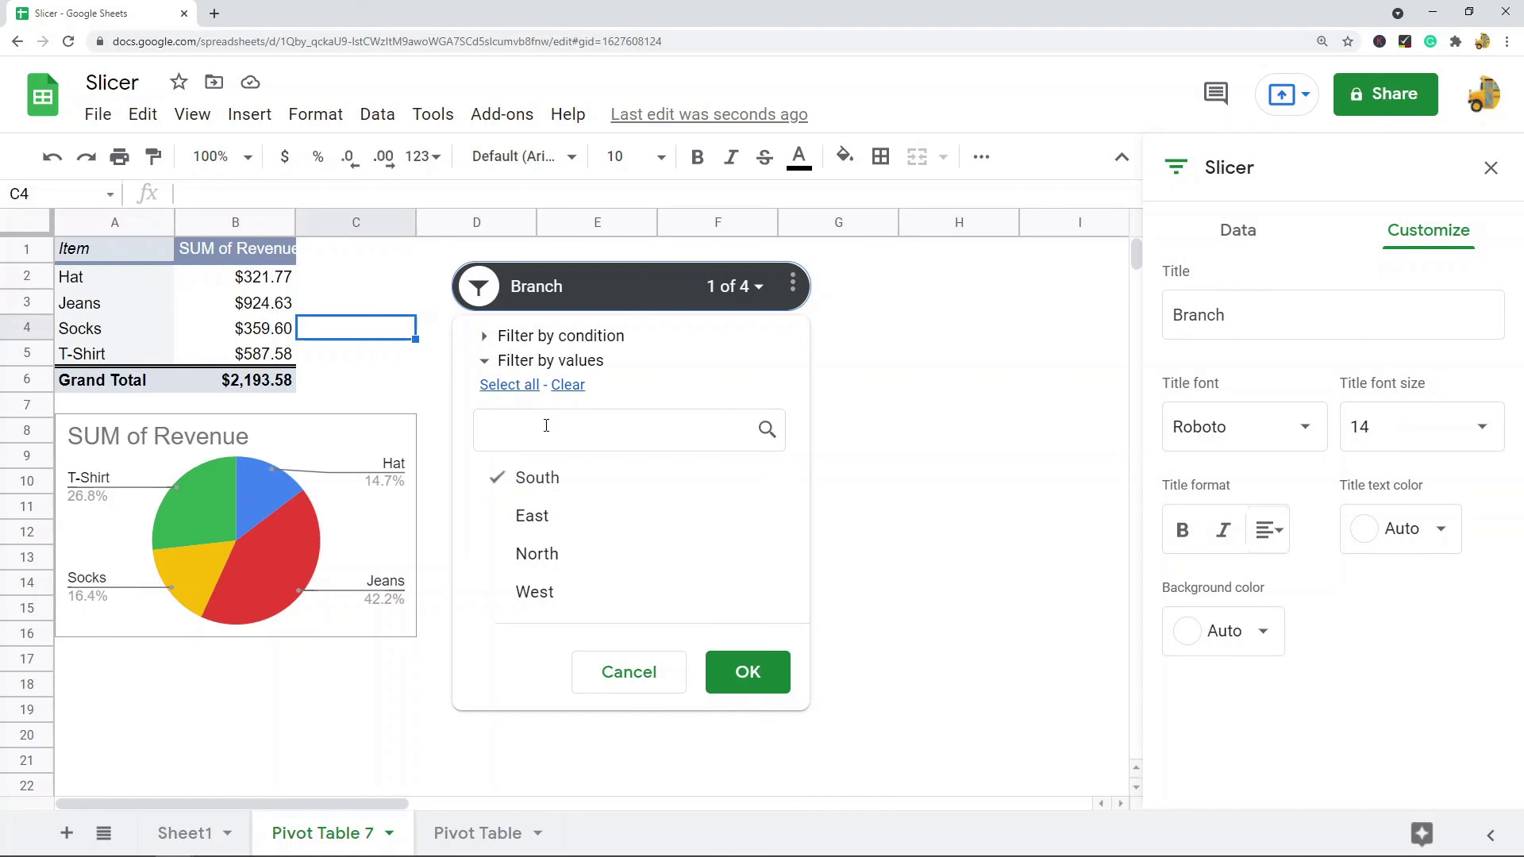